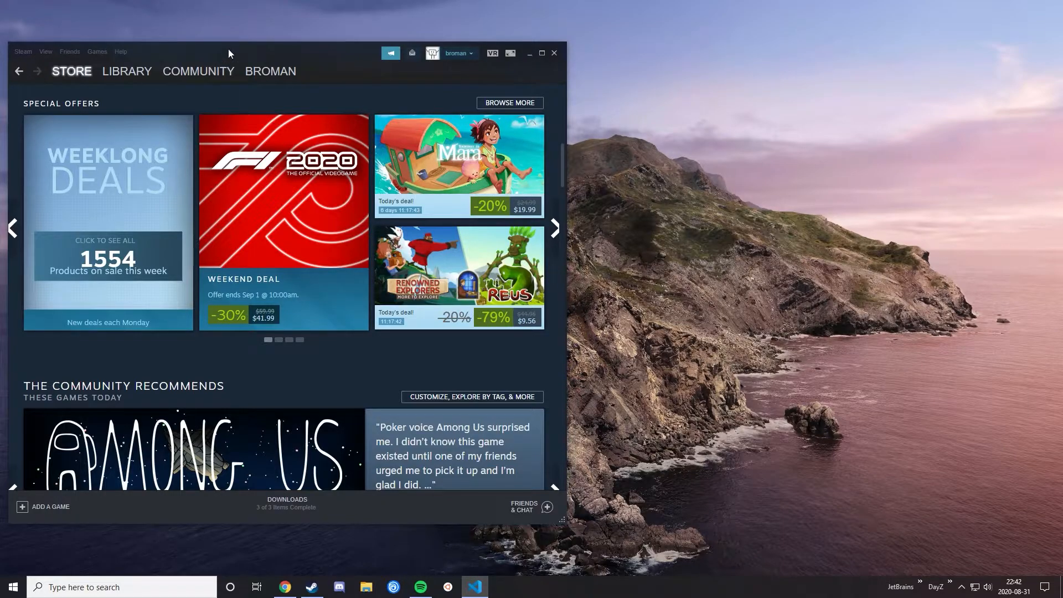
Step: Open the Steam library and turn off the Tools filter and grouping by collection
{"action": "left_click_drag", "start_coordinate": [227, 49], "coordinate": [287, 45]}
{"action": "left_click", "coordinate": [204, 68]}
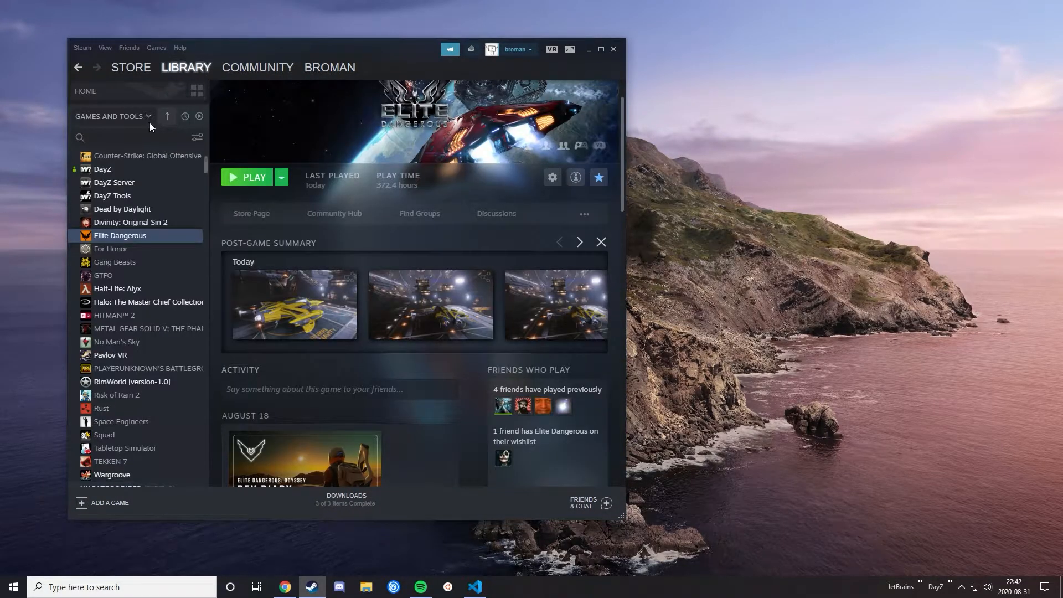
{"action": "left_click", "coordinate": [113, 116]}
{"action": "left_click", "coordinate": [111, 162]}
{"action": "left_click", "coordinate": [109, 183]}
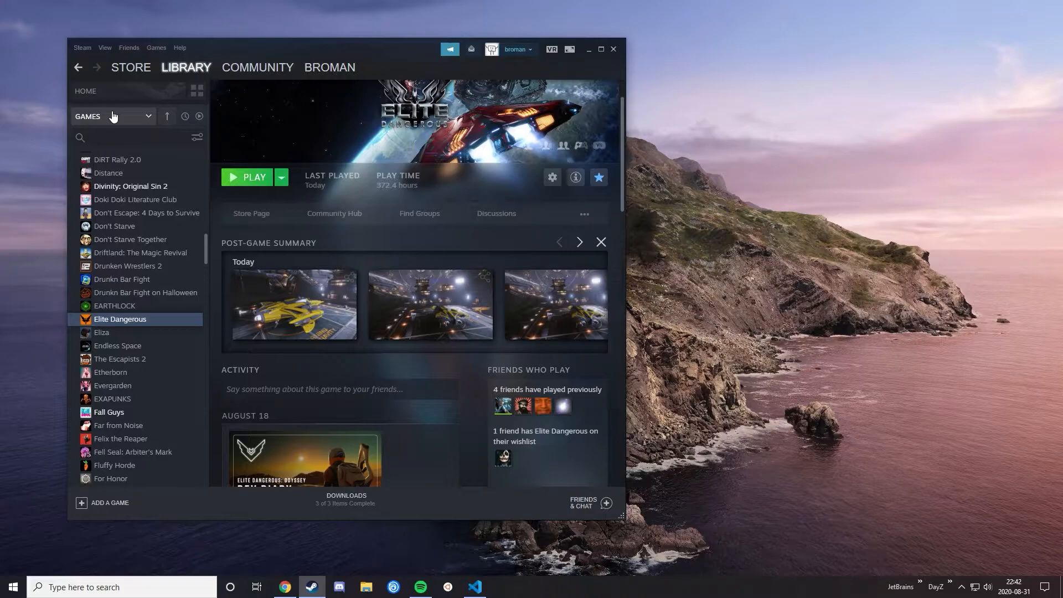
Step: Include tools alongside games in the library list and select Chess Ultra
{"action": "left_click", "coordinate": [113, 116]}
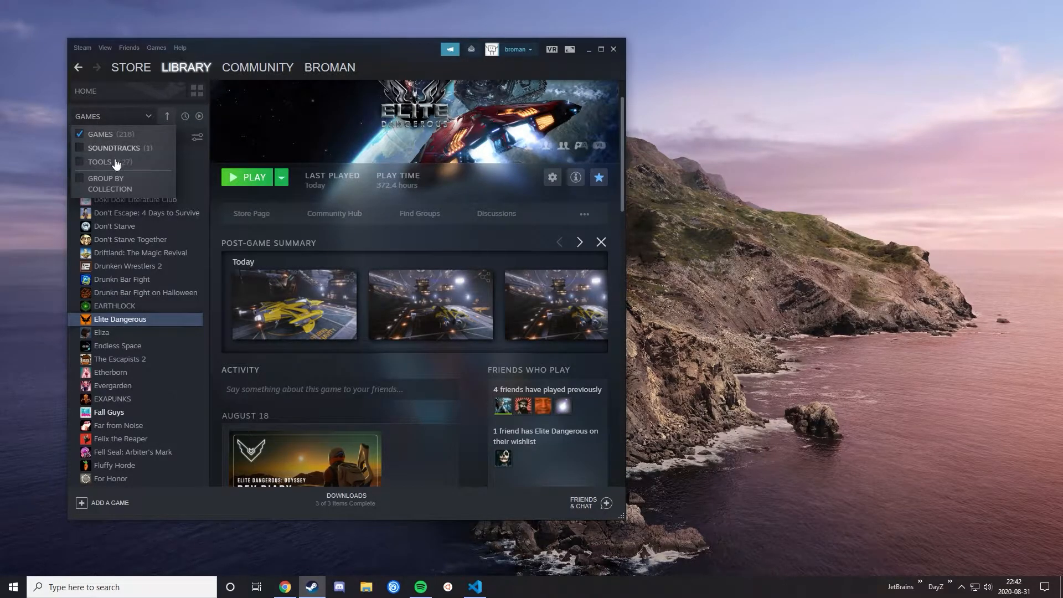
{"action": "left_click", "coordinate": [100, 161]}
{"action": "left_click", "coordinate": [114, 239]}
{"action": "left_click", "coordinate": [113, 252]}
{"action": "left_click", "coordinate": [117, 225]}
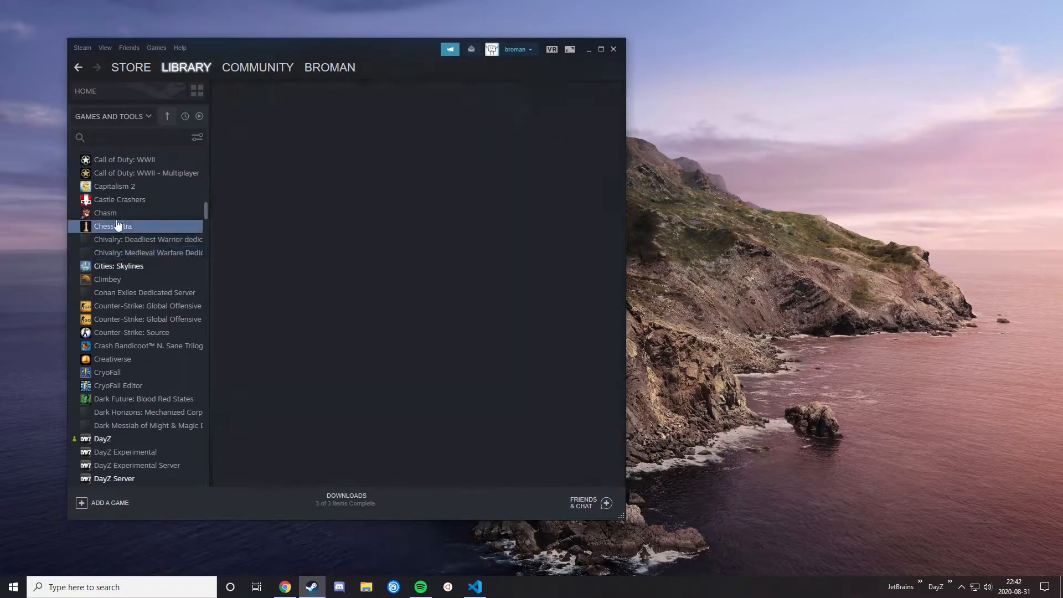
Step: Search the library for "dayz" and view the DayZ Tools and DayZ Server pages
{"action": "left_click", "coordinate": [115, 138]}
{"action": "type", "text": "dayz"}
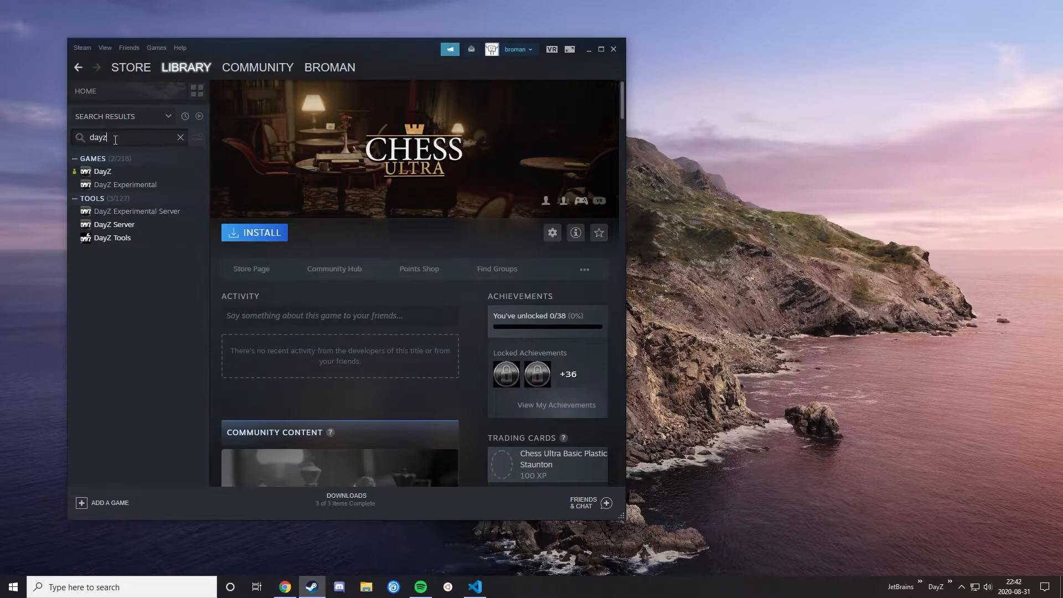
{"action": "left_click", "coordinate": [154, 239]}
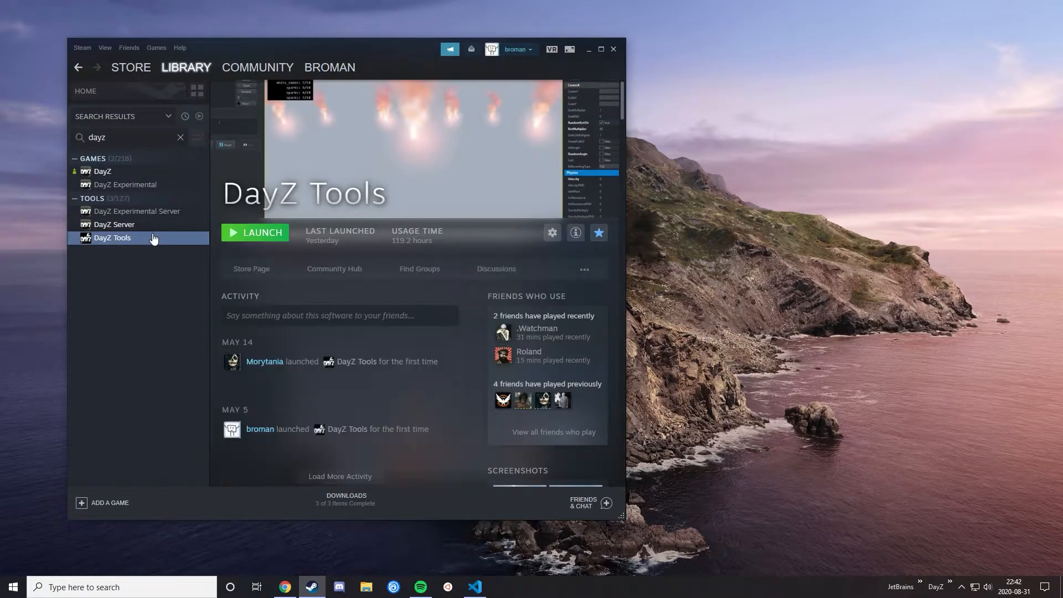
{"action": "left_click", "coordinate": [138, 224]}
{"action": "left_click_drag", "start_coordinate": [375, 50], "coordinate": [490, 42]}
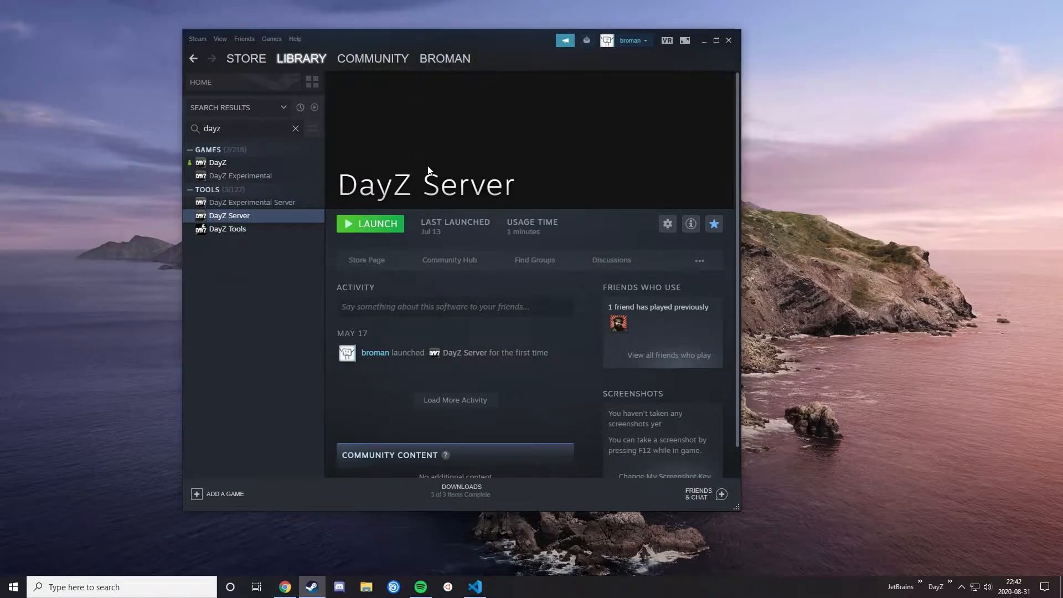
Step: Launch DayZ Tools with the Play DayZ Tools option and place its window beside Steam
{"action": "left_click", "coordinate": [291, 230]}
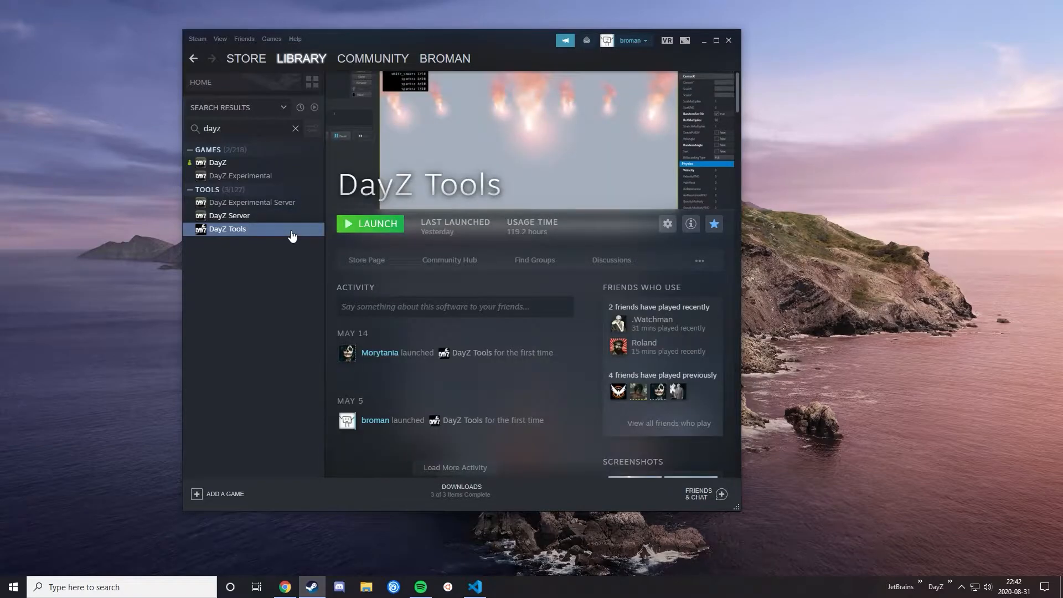
{"action": "left_click", "coordinate": [346, 226]}
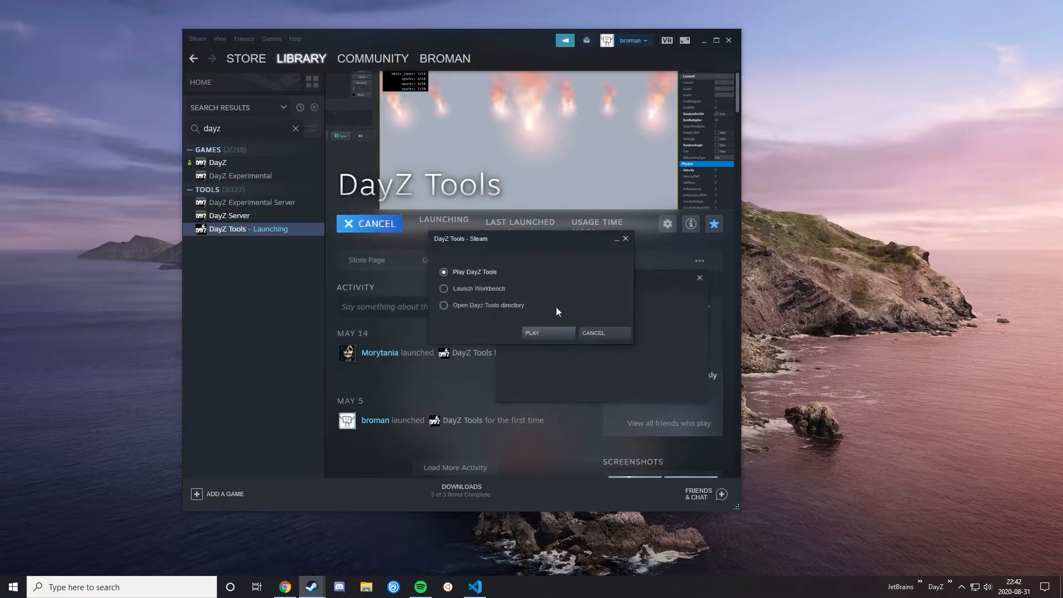
{"action": "left_click", "coordinate": [535, 332]}
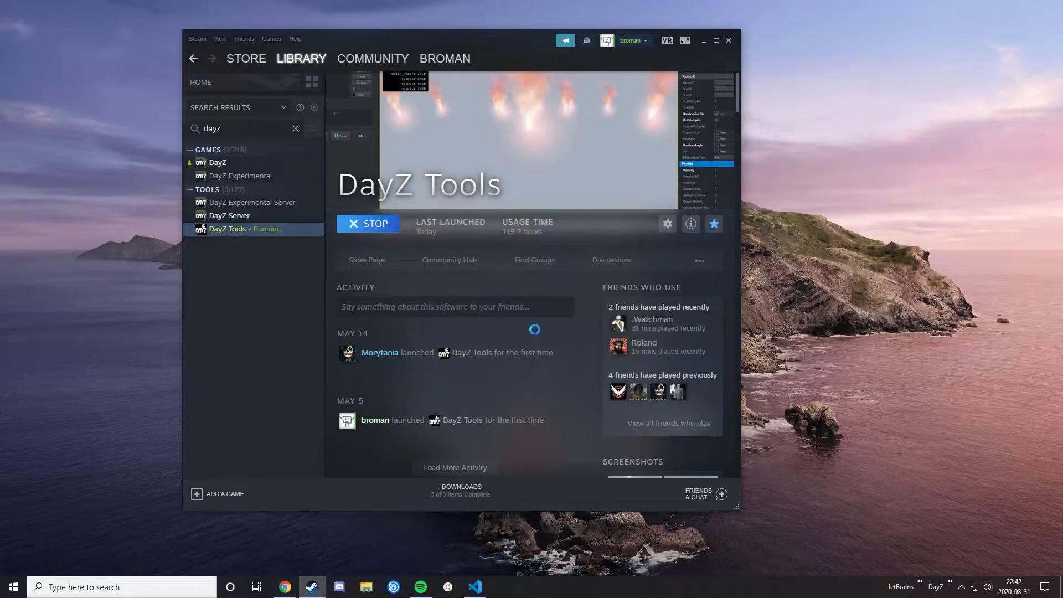
{"action": "left_click_drag", "start_coordinate": [477, 48], "coordinate": [633, 62]}
{"action": "left_click_drag", "start_coordinate": [231, 77], "coordinate": [233, 87]}
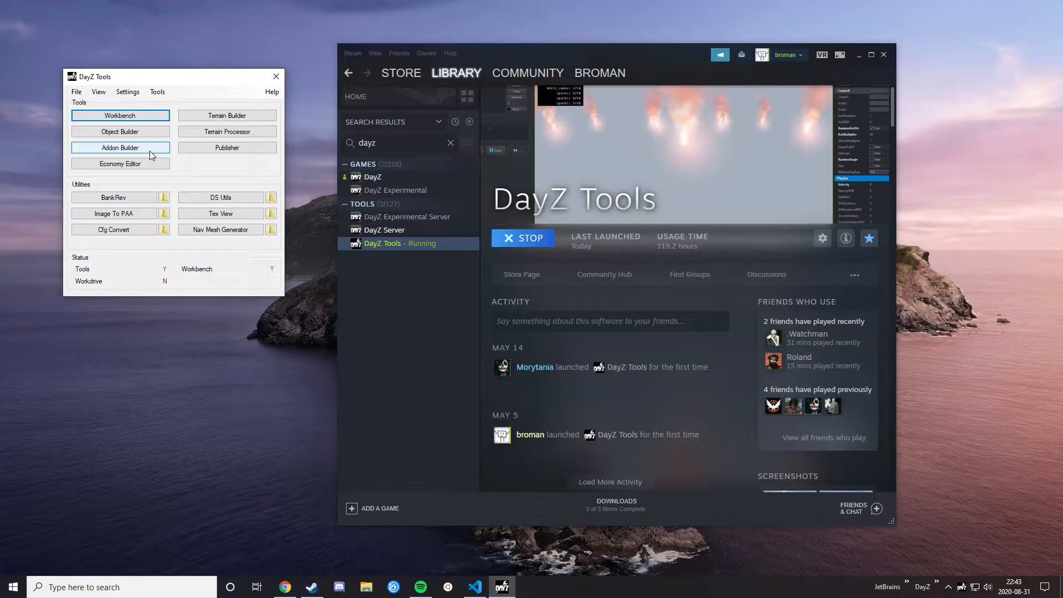
Step: Switch to Chrome, open the Mikero's Tools Downloads page and check its premium licence notice
{"action": "left_click", "coordinate": [285, 587]}
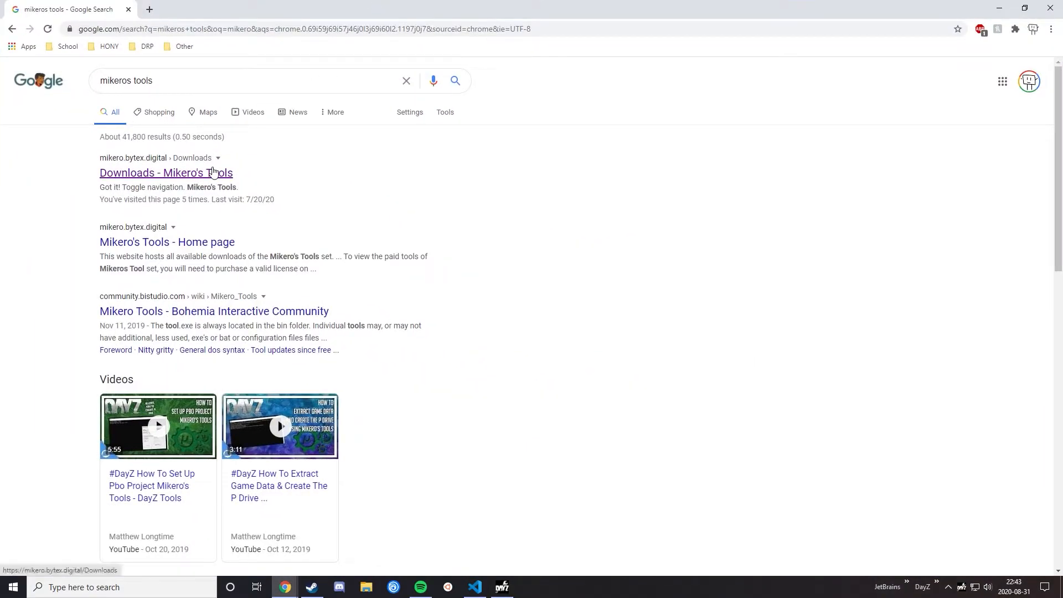
{"action": "left_click", "coordinate": [200, 175]}
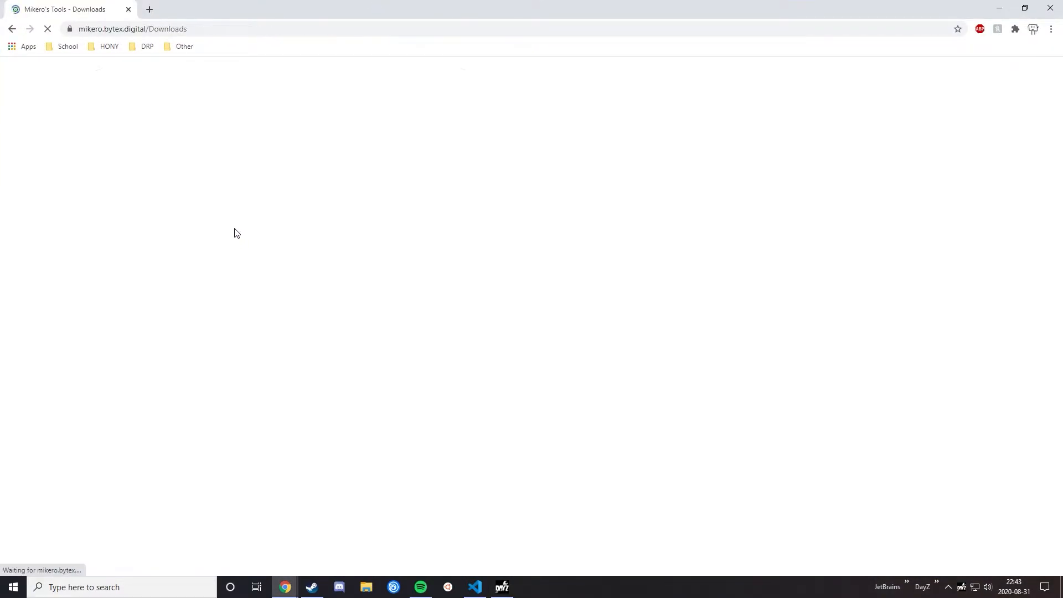
{"action": "scroll", "coordinate": [191, 260], "scroll_direction": "down", "scroll_amount": 2}
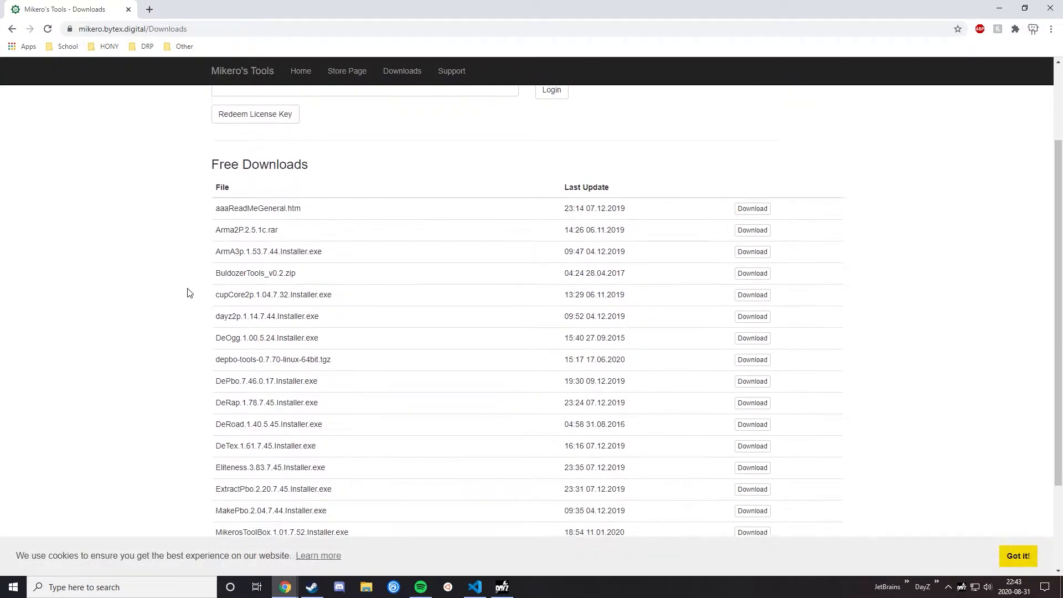
{"action": "scroll", "coordinate": [396, 387], "scroll_direction": "down", "scroll_amount": 2}
{"action": "scroll", "coordinate": [396, 388], "scroll_direction": "up", "scroll_amount": 4}
{"action": "left_click_drag", "start_coordinate": [220, 121], "coordinate": [293, 122]}
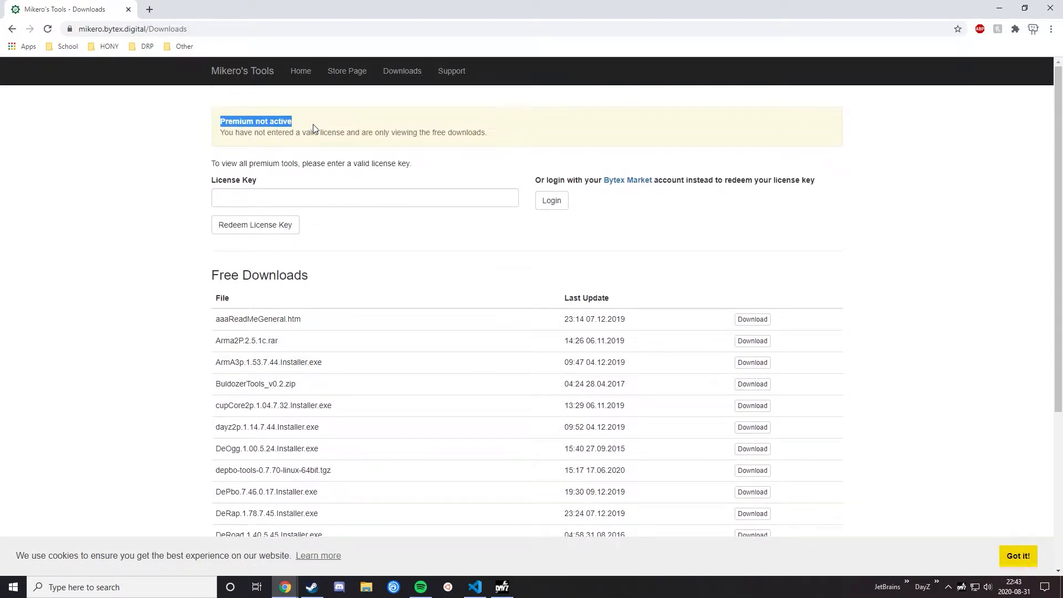
{"action": "left_click", "coordinate": [429, 236]}
Step: Look through the free downloads for the required installers, including dayz2p, DeOgg, pboProject and Rapify
{"action": "scroll", "coordinate": [420, 249], "scroll_direction": "down", "scroll_amount": 3}
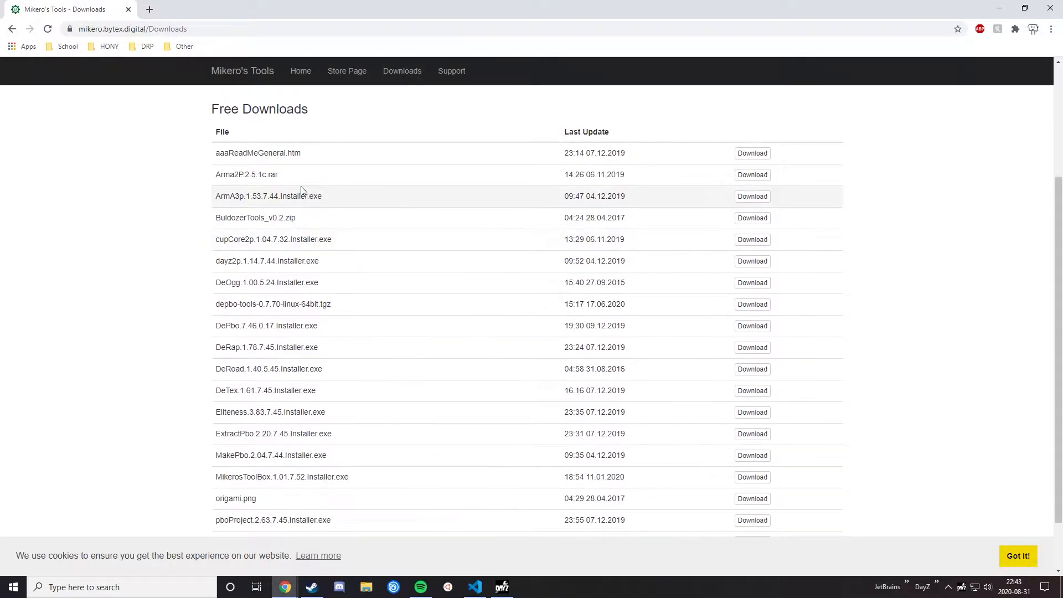
{"action": "left_click_drag", "start_coordinate": [223, 261], "coordinate": [242, 292]}
{"action": "scroll", "coordinate": [238, 283], "scroll_direction": "down", "scroll_amount": 1}
{"action": "left_click_drag", "start_coordinate": [216, 378], "coordinate": [245, 400]}
{"action": "scroll", "coordinate": [310, 447], "scroll_direction": "down", "scroll_amount": 1}
{"action": "left_click_drag", "start_coordinate": [217, 455], "coordinate": [234, 476]}
{"action": "left_click", "coordinate": [396, 475]}
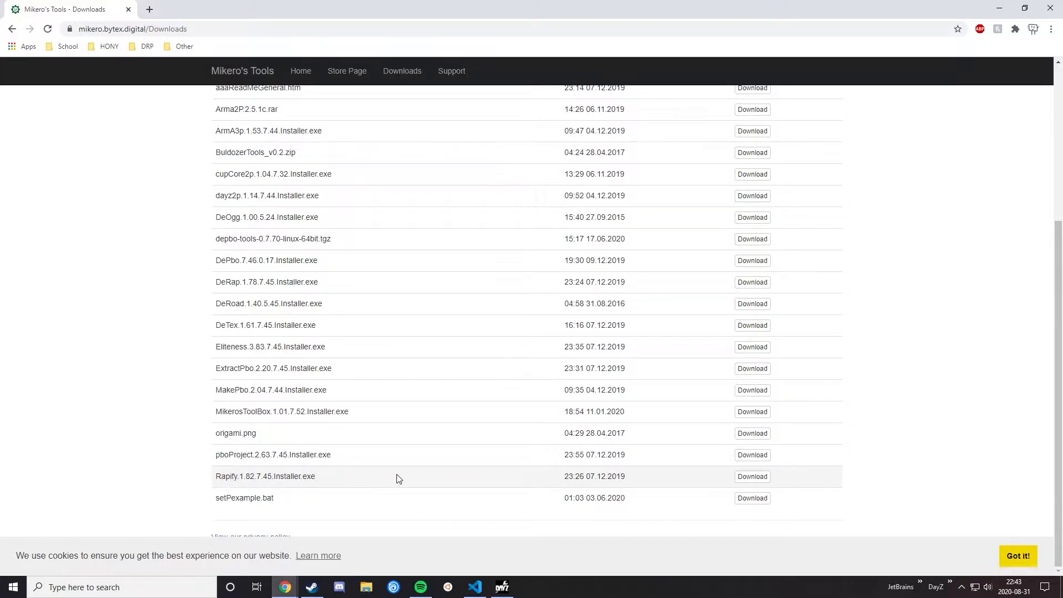
Step: Switch to DayZ Tools, start Extract Game Data and decline the extraction
{"action": "left_click", "coordinate": [510, 590]}
{"action": "left_click_drag", "start_coordinate": [159, 84], "coordinate": [178, 115]}
{"action": "left_click", "coordinate": [180, 123]}
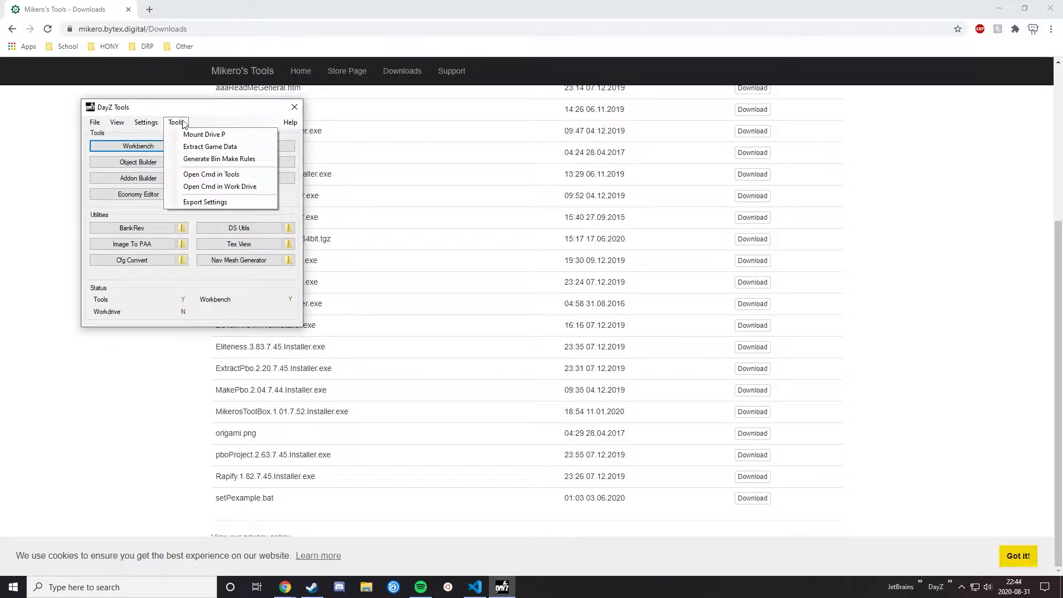
{"action": "left_click", "coordinate": [211, 148]}
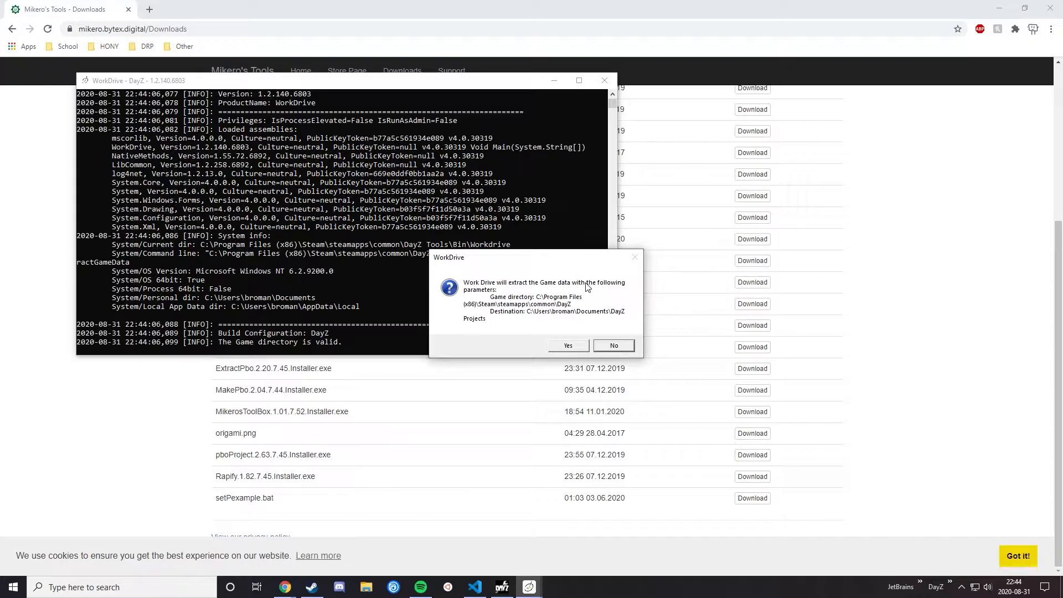
{"action": "left_click", "coordinate": [614, 346]}
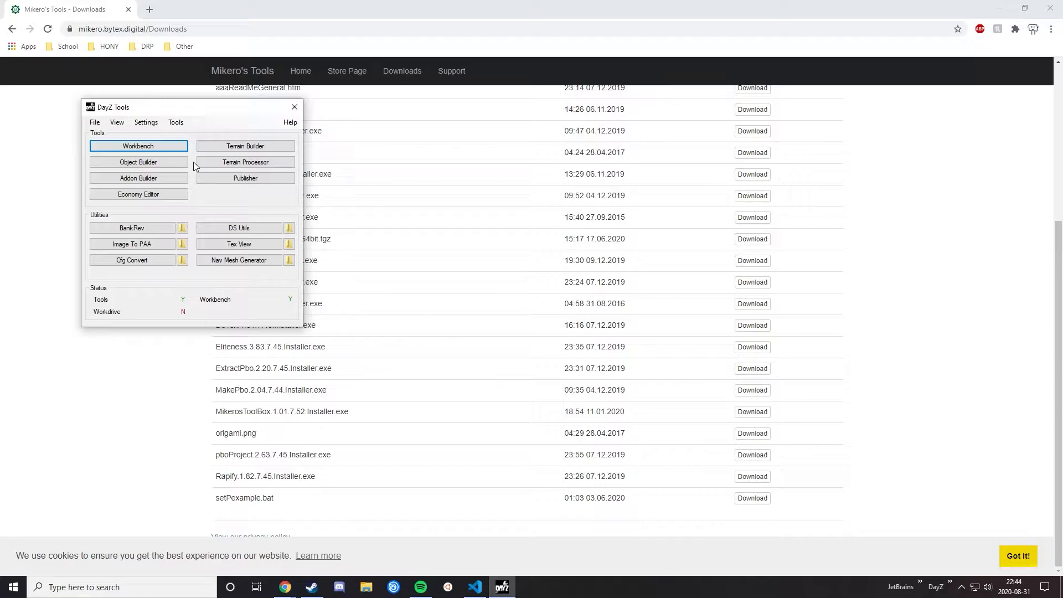
Step: Shrink the browser window and open C:\Program Files (x86)\Mikero\DePboTools\bin in File Explorer
{"action": "left_click", "coordinate": [886, 352]}
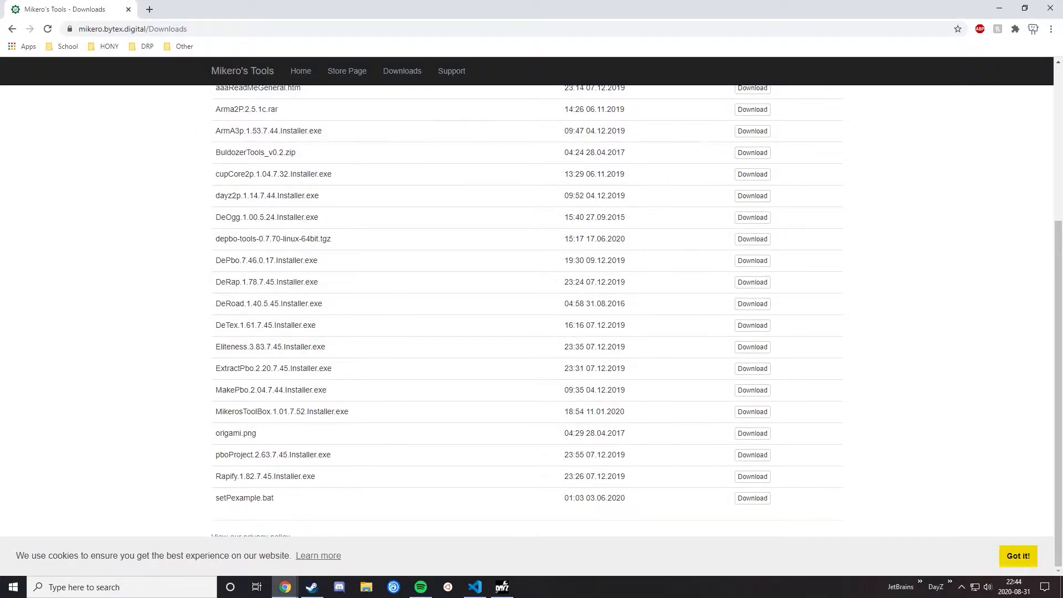
{"action": "left_click_drag", "start_coordinate": [487, 2], "coordinate": [694, 52]}
{"action": "left_click", "coordinate": [367, 585]}
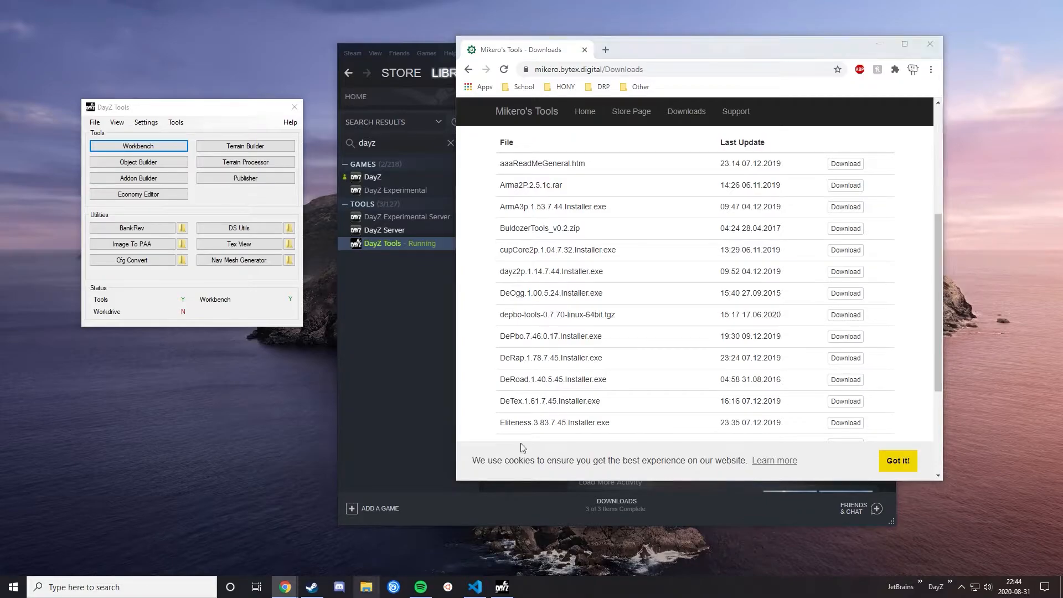
{"action": "scroll", "coordinate": [237, 299], "scroll_direction": "down", "scroll_amount": 2}
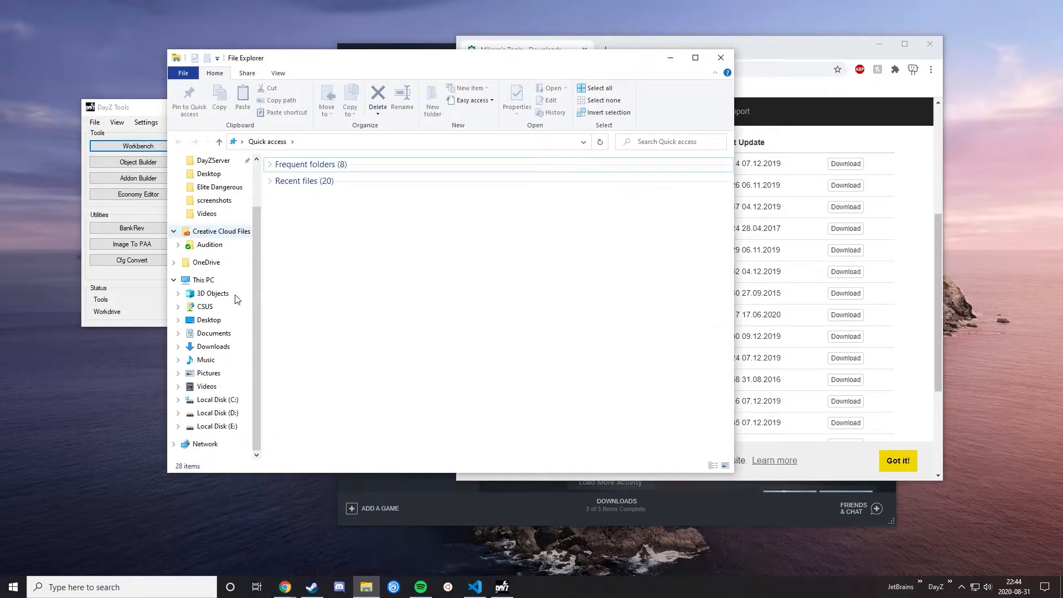
{"action": "left_click", "coordinate": [216, 399]}
{"action": "double_click", "coordinate": [338, 247]}
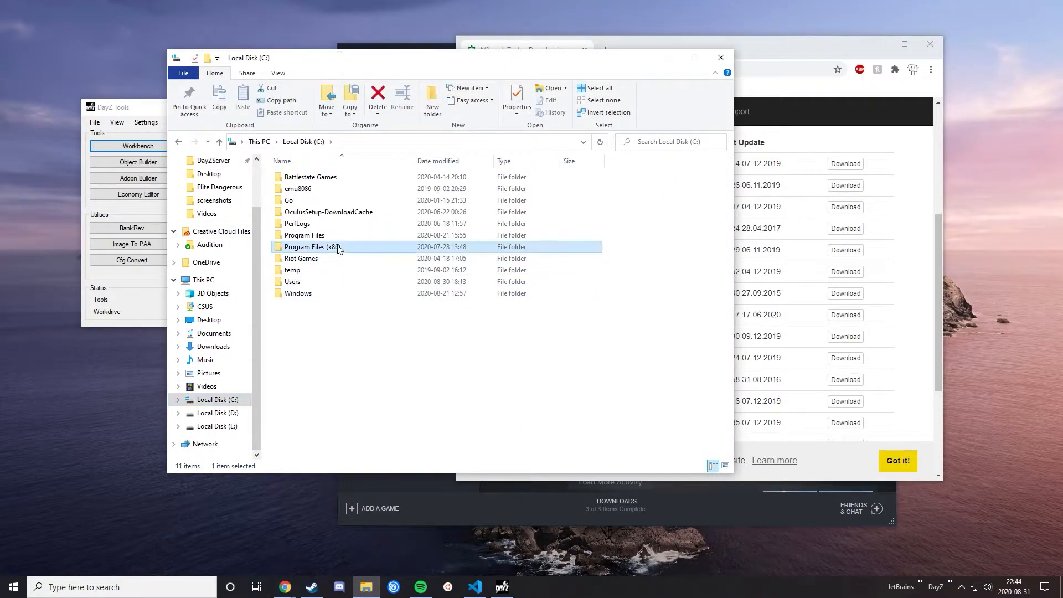
{"action": "scroll", "coordinate": [344, 266], "scroll_direction": "down", "scroll_amount": 5}
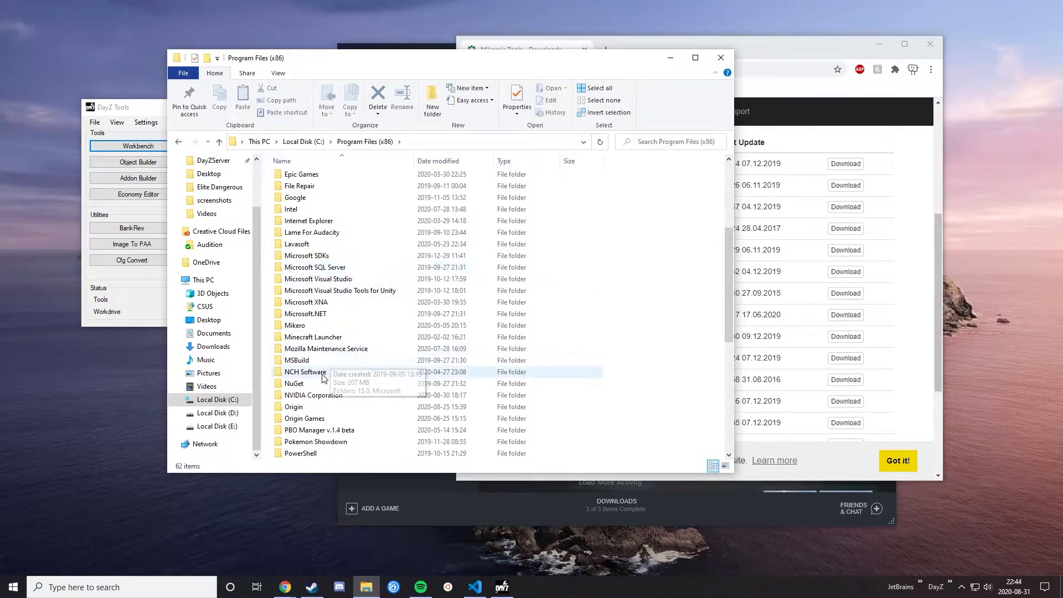
{"action": "double_click", "coordinate": [327, 325]}
{"action": "double_click", "coordinate": [367, 177]}
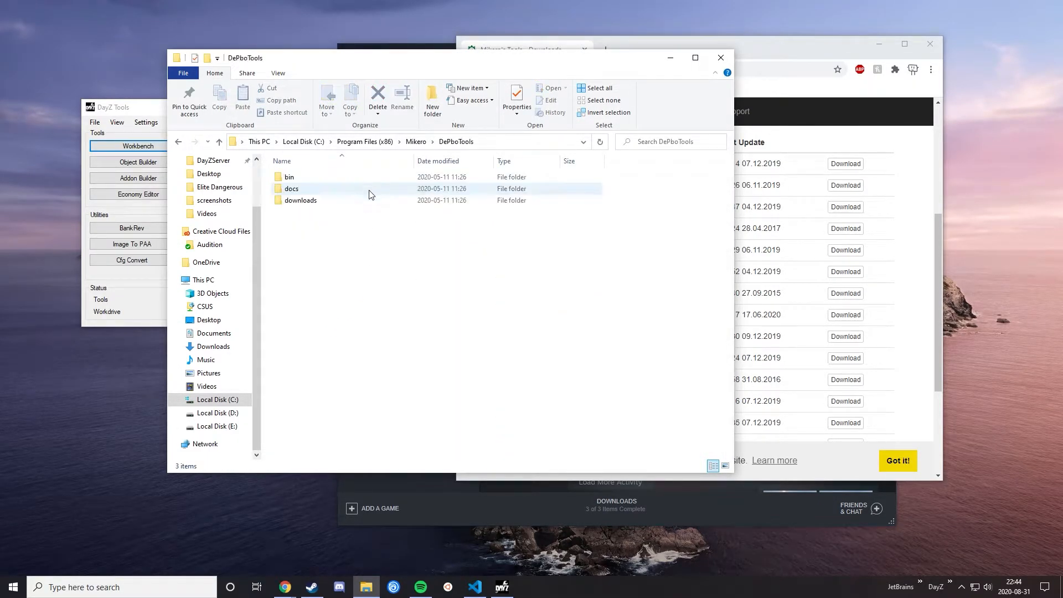
{"action": "double_click", "coordinate": [387, 179]}
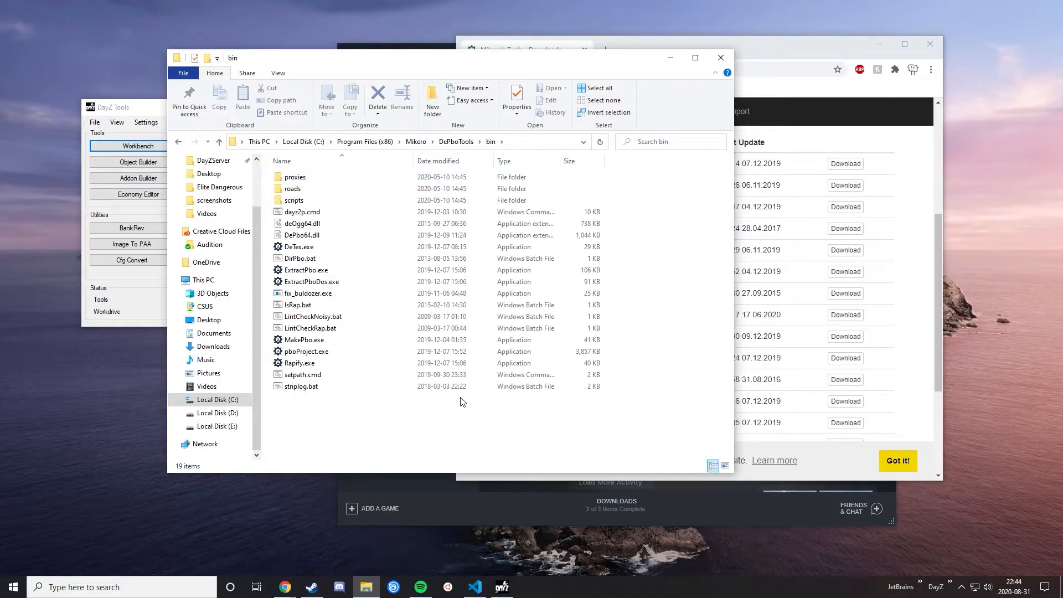
Step: Create a desktop shortcut to pboProject.exe and move the DayZ Tools window lower on the desktop
{"action": "left_click_drag", "start_coordinate": [460, 58], "coordinate": [528, 48]}
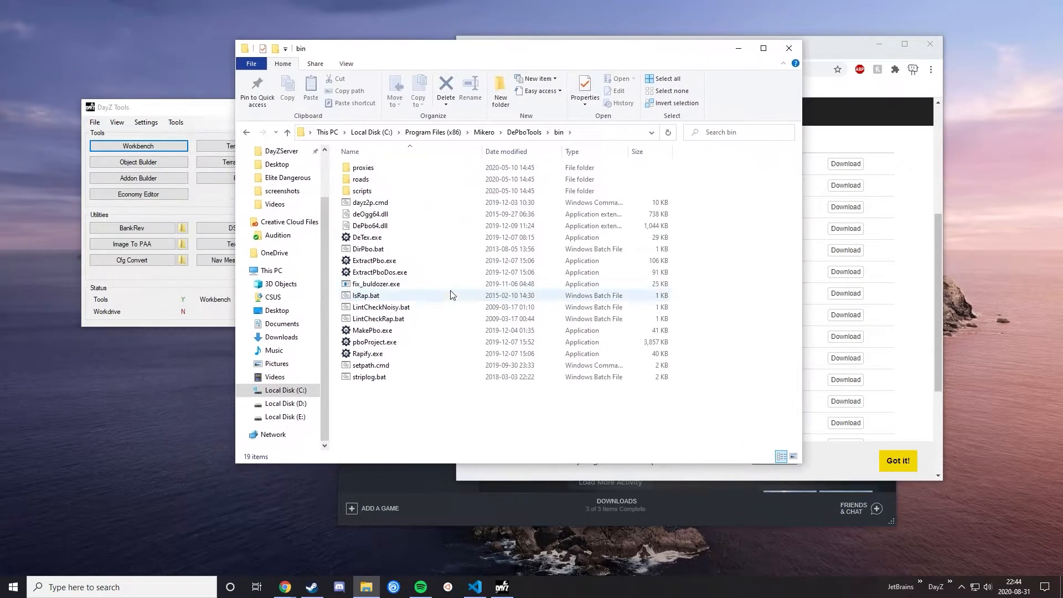
{"action": "left_click", "coordinate": [397, 344]}
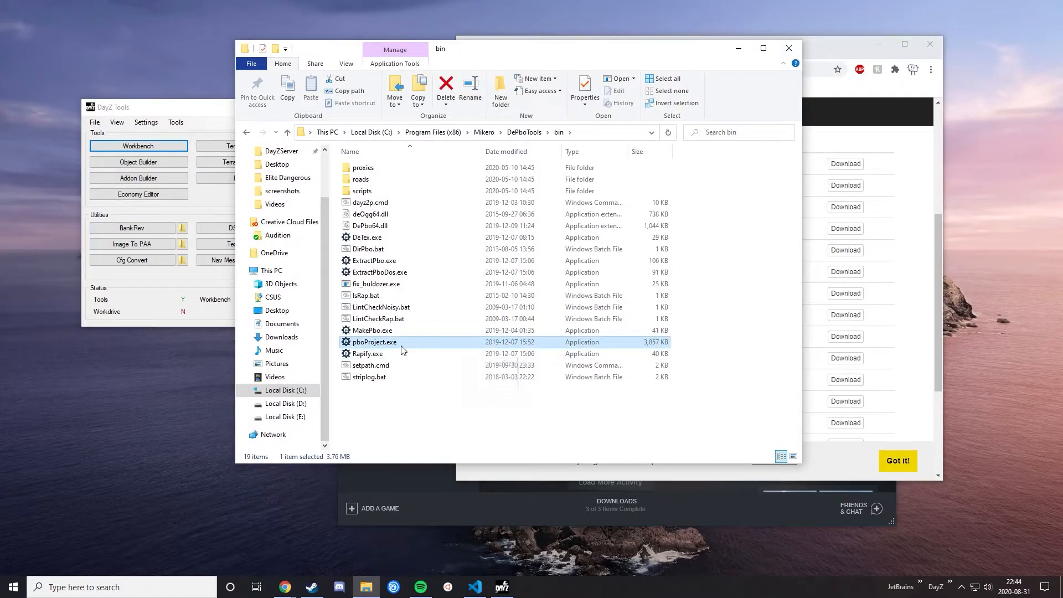
{"action": "right_click", "coordinate": [402, 343]}
{"action": "mouse_move", "coordinate": [465, 253]}
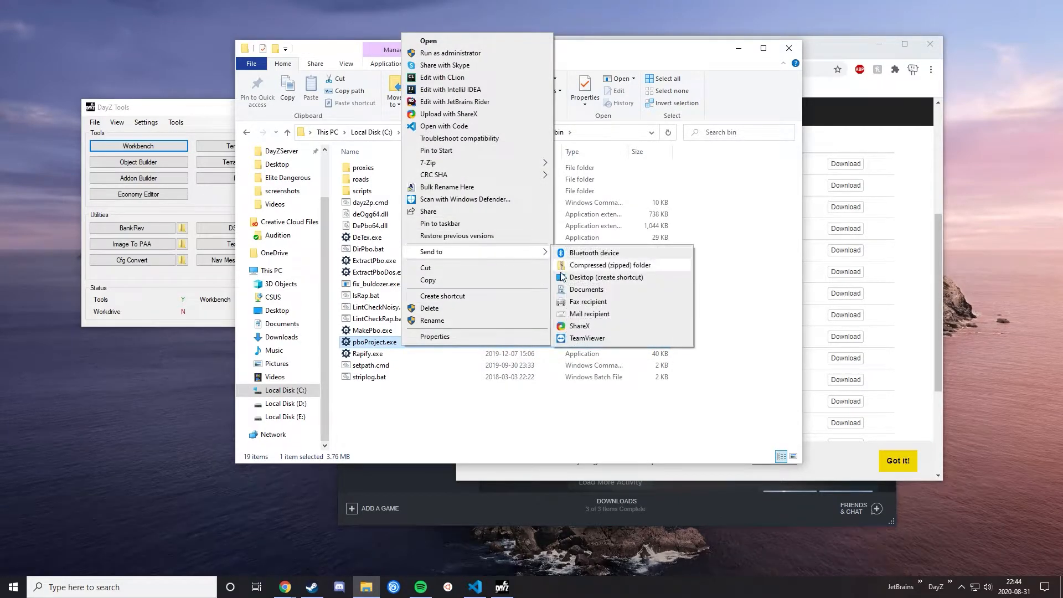
{"action": "left_click", "coordinate": [575, 277]}
{"action": "left_click_drag", "start_coordinate": [152, 107], "coordinate": [103, 277]}
Step: Open the folder C:\Program Files (x86)\Steam\steamapps\common\DayZ Tools\Bin\ImageToPAA in File Explorer
{"action": "scroll", "coordinate": [309, 244], "scroll_direction": "up", "scroll_amount": 2}
{"action": "scroll", "coordinate": [304, 271], "scroll_direction": "down", "scroll_amount": 2}
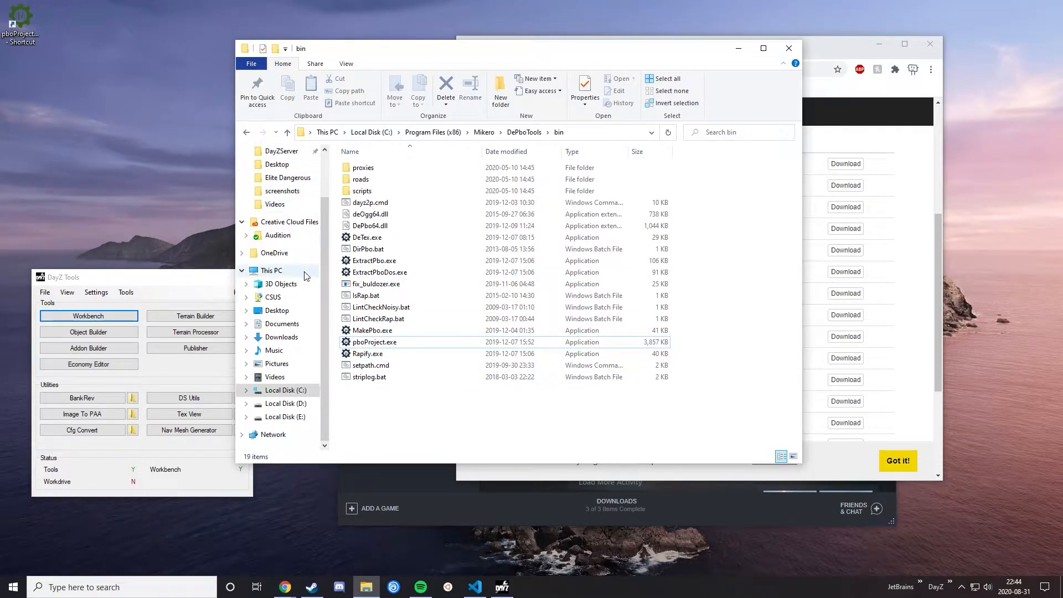
{"action": "left_click", "coordinate": [297, 394]}
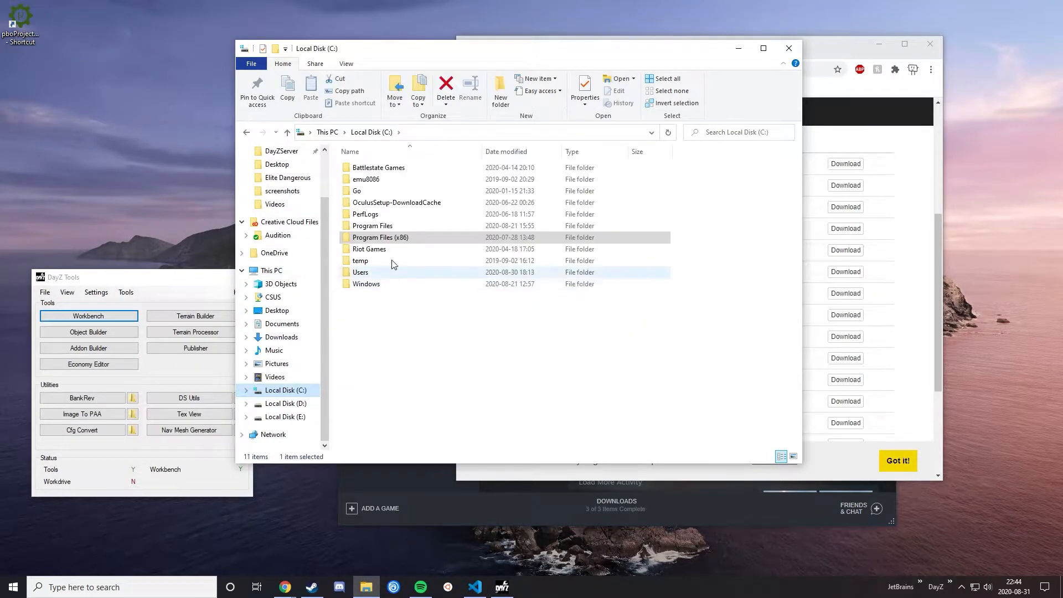
{"action": "double_click", "coordinate": [395, 249]}
{"action": "scroll", "coordinate": [421, 316], "scroll_direction": "down", "scroll_amount": 6}
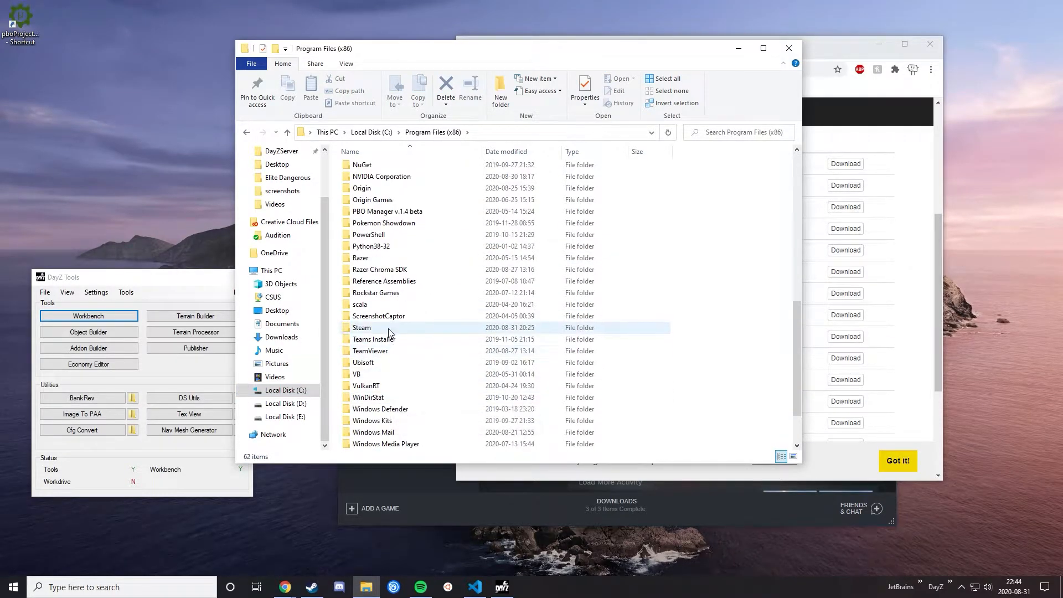
{"action": "double_click", "coordinate": [362, 328]}
{"action": "scroll", "coordinate": [391, 277], "scroll_direction": "down", "scroll_amount": 2}
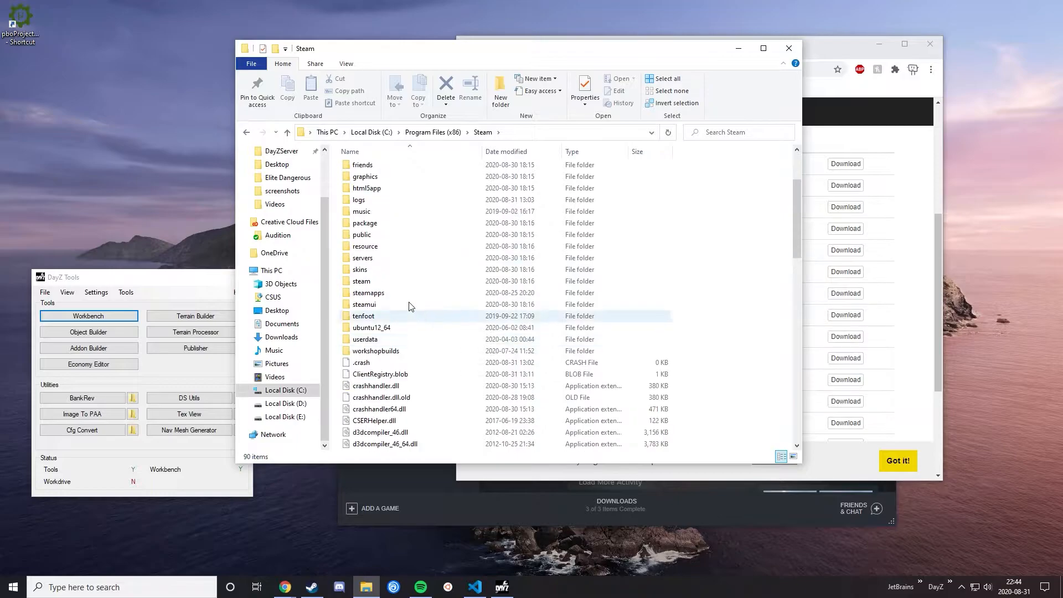
{"action": "double_click", "coordinate": [387, 292]}
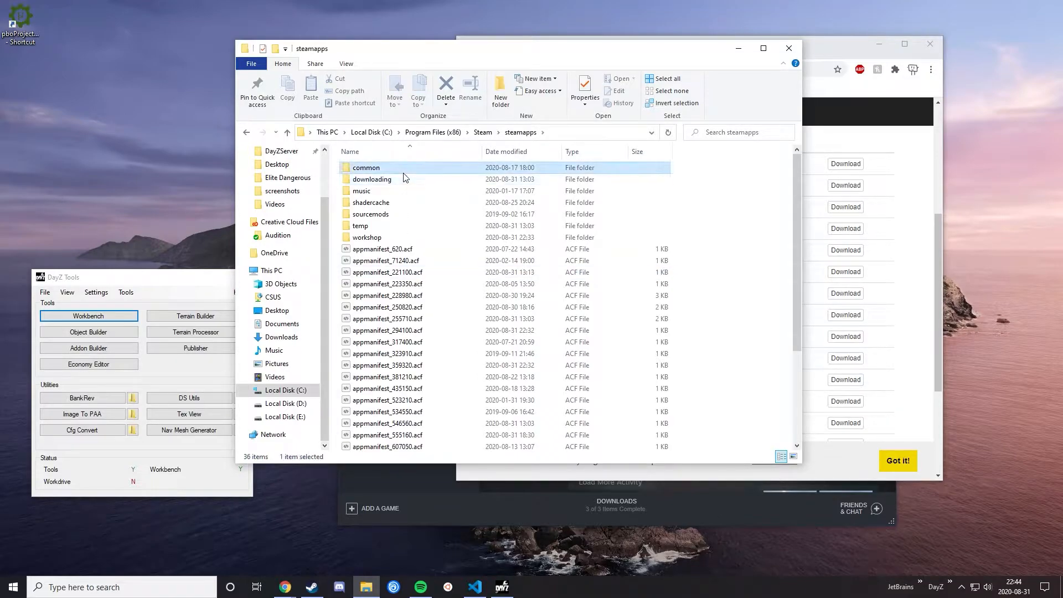
{"action": "double_click", "coordinate": [403, 173]}
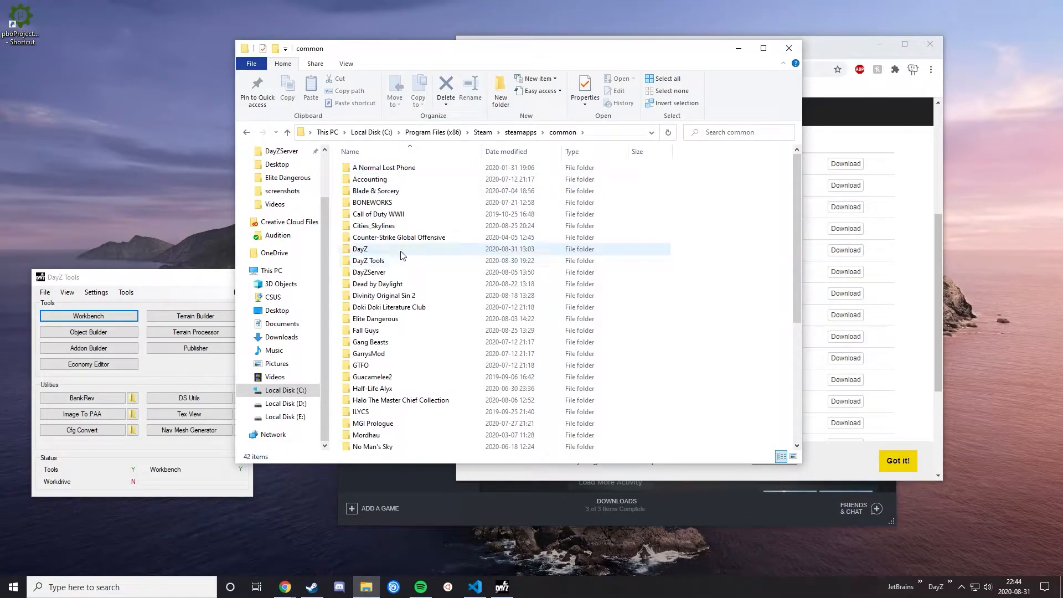
{"action": "double_click", "coordinate": [392, 261]}
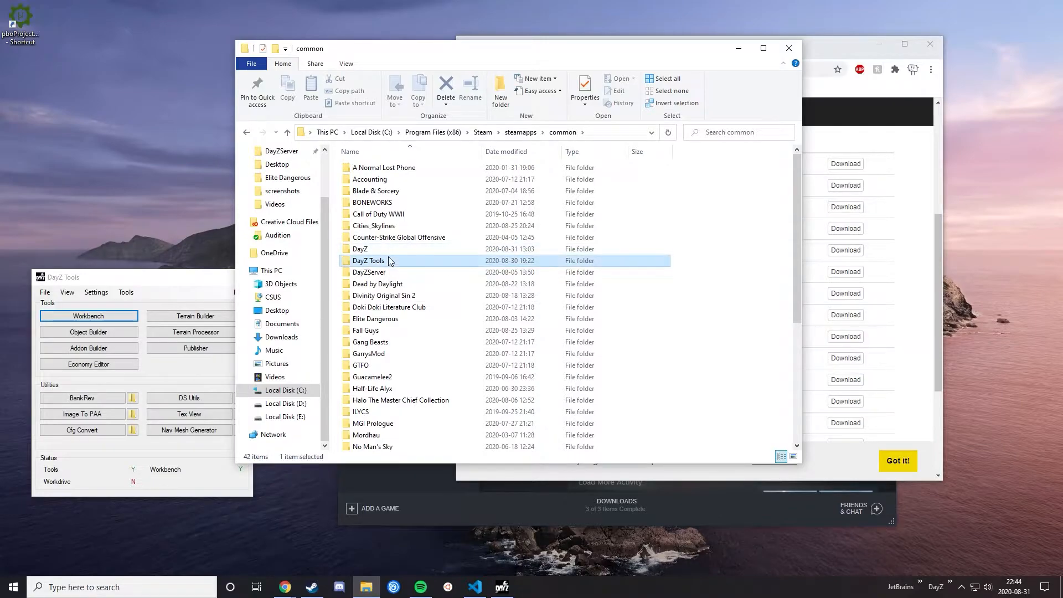
{"action": "double_click", "coordinate": [381, 181]}
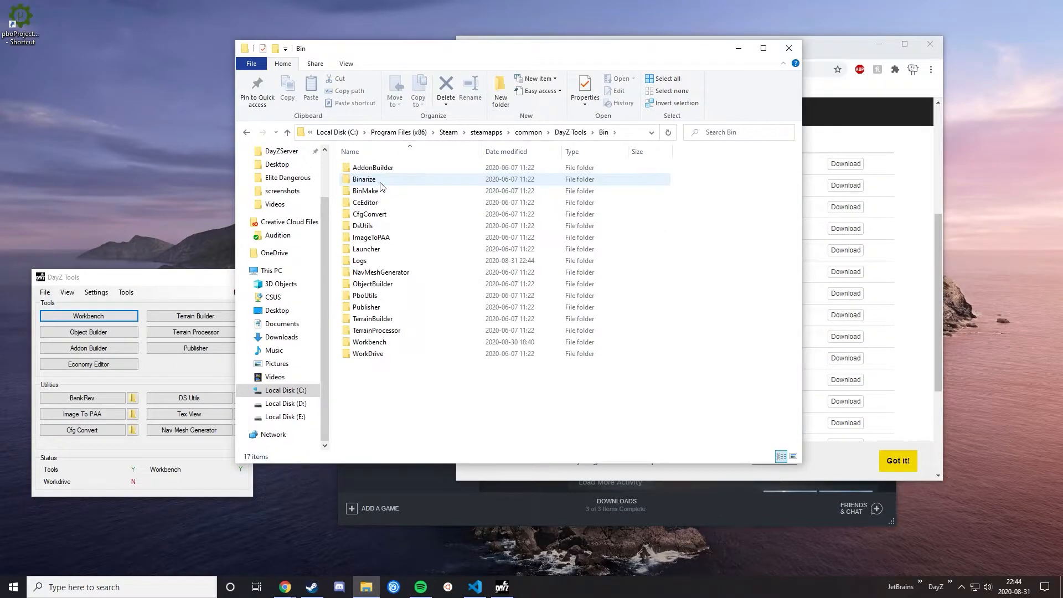
{"action": "double_click", "coordinate": [403, 238]}
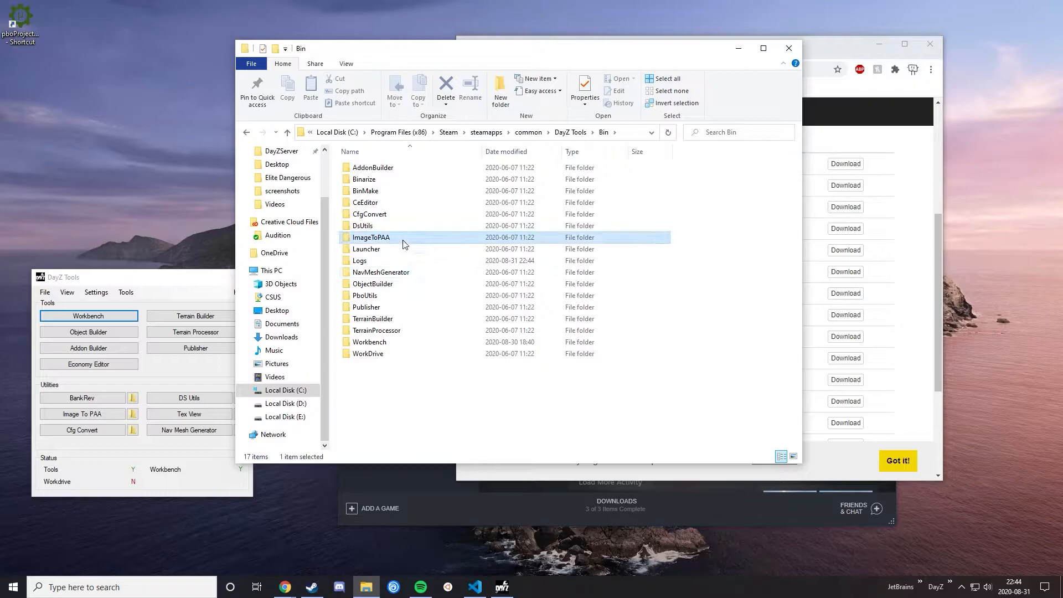
Step: Create a desktop shortcut to ImageToPAA.exe
{"action": "left_click", "coordinate": [390, 194]}
{"action": "right_click", "coordinate": [389, 196]}
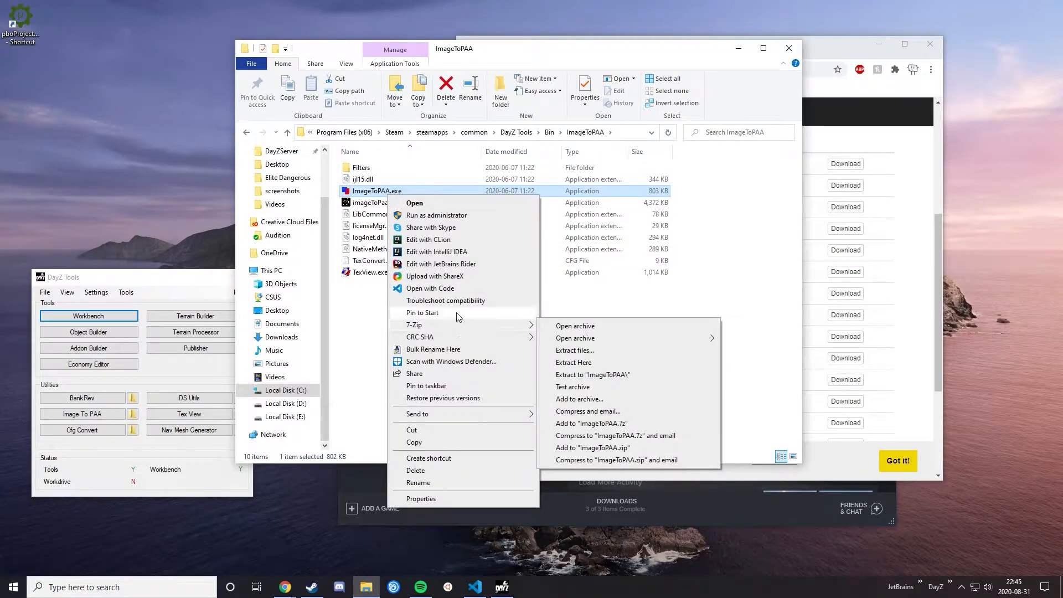
{"action": "mouse_move", "coordinate": [465, 419]}
{"action": "left_click", "coordinate": [589, 439]}
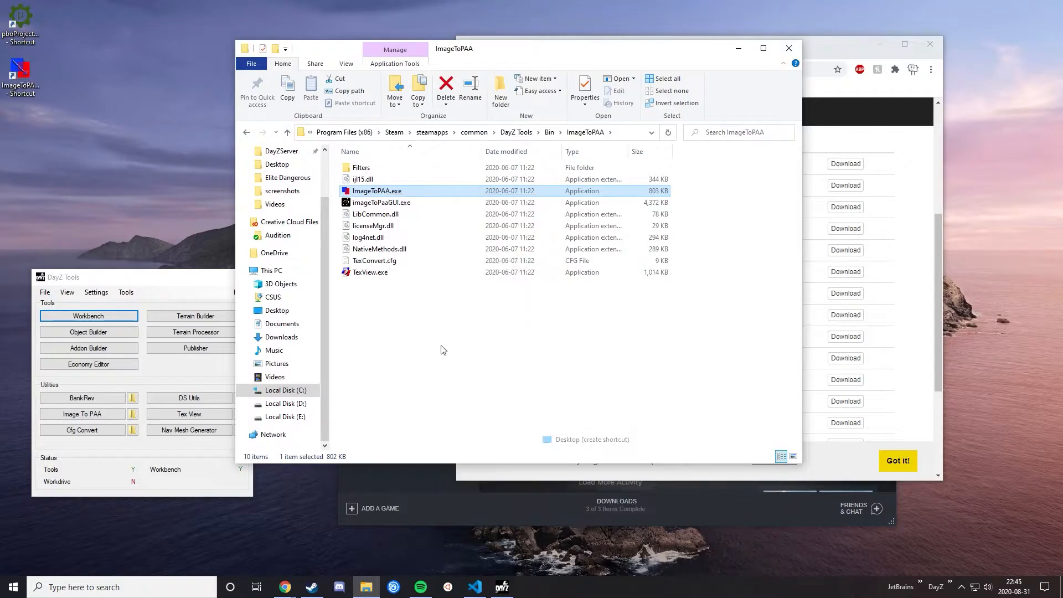
{"action": "left_click", "coordinate": [392, 285]}
{"action": "left_click", "coordinate": [385, 277]}
{"action": "right_click", "coordinate": [382, 280]}
{"action": "mouse_move", "coordinate": [482, 485]}
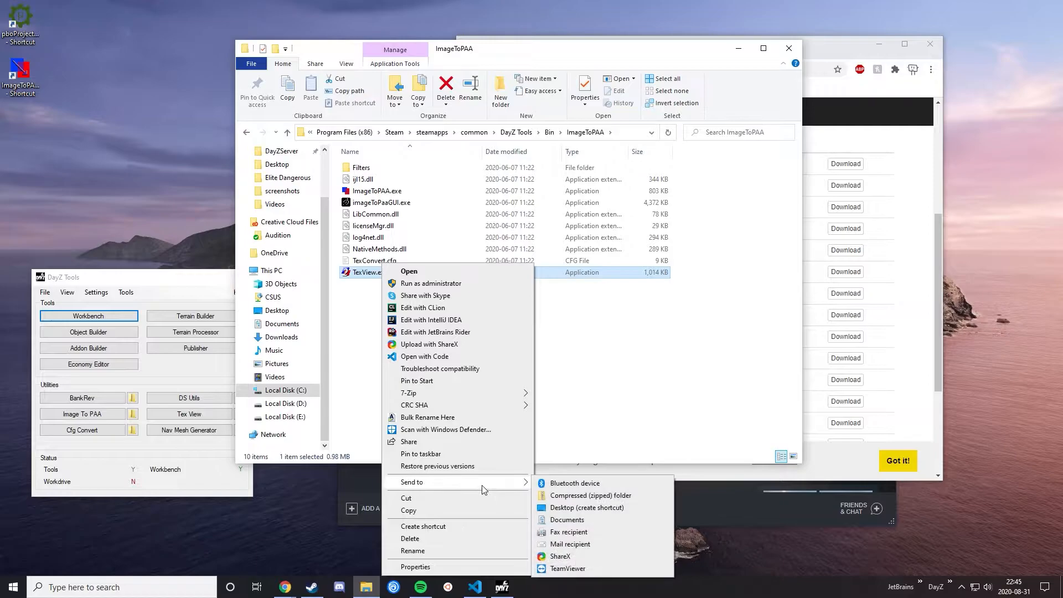
{"action": "left_click", "coordinate": [609, 419]}
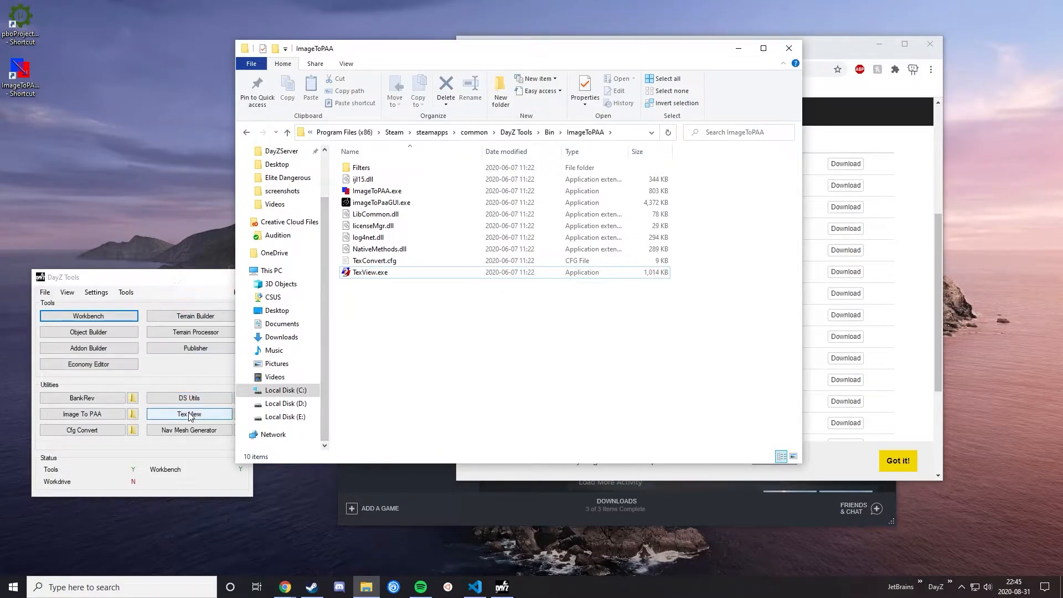
{"action": "left_click", "coordinate": [63, 173]}
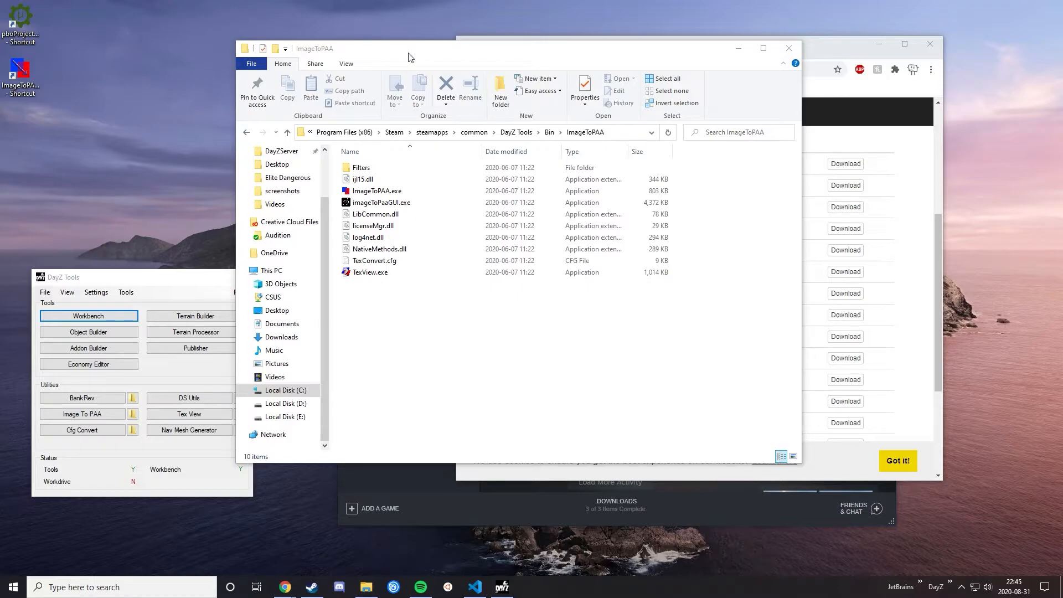
Step: Move the File Explorer window aside and create a new folder named MyProject on the desktop
{"action": "left_click_drag", "start_coordinate": [408, 53], "coordinate": [493, 67]}
{"action": "left_click", "coordinate": [105, 58]}
{"action": "right_click", "coordinate": [104, 57]}
{"action": "mouse_move", "coordinate": [221, 233]}
{"action": "left_click", "coordinate": [265, 235]}
{"action": "type", "text": "MyProject"}
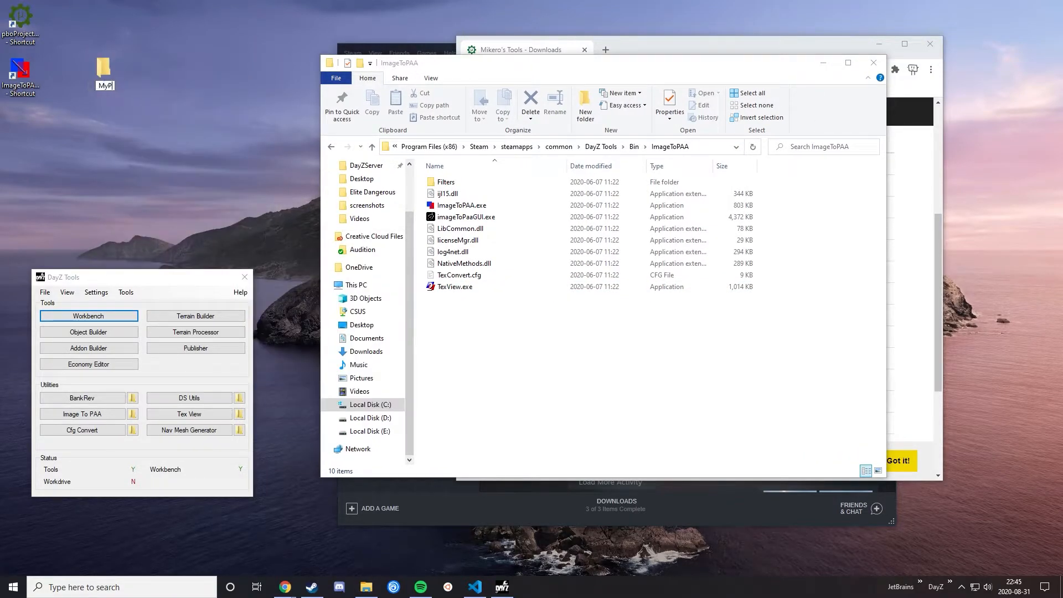
{"action": "key", "text": "Return"}
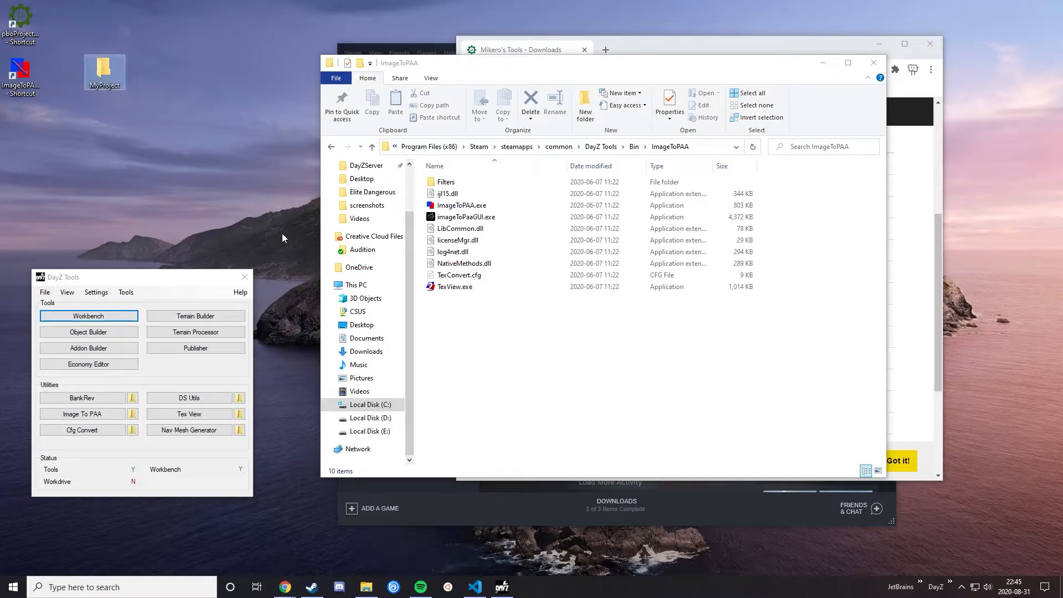
Step: Open the MyProject folder and create a subfolder named build in it
{"action": "double_click", "coordinate": [108, 84]}
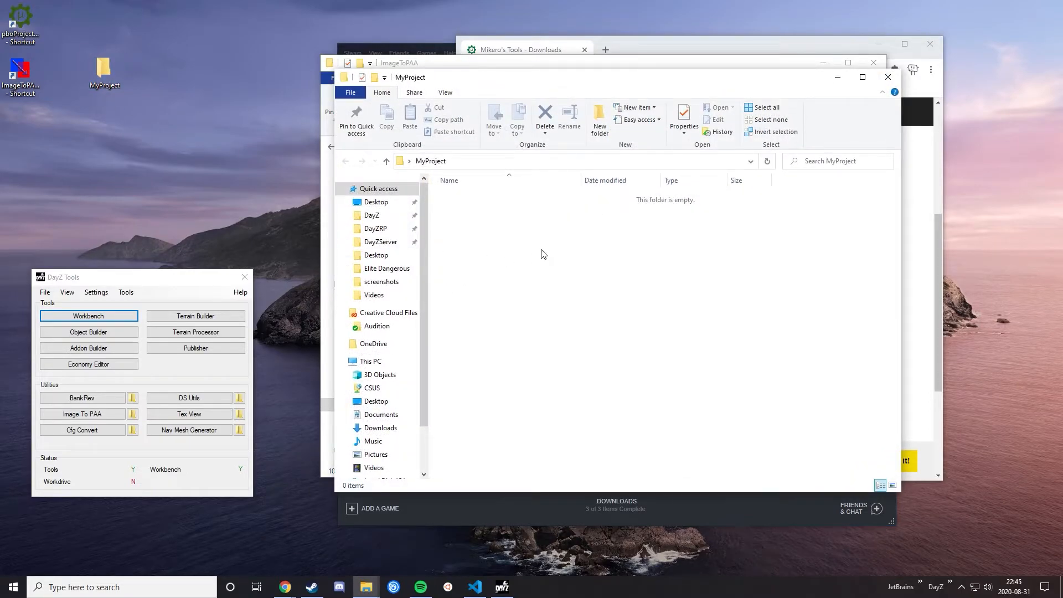
{"action": "right_click", "coordinate": [518, 228]}
{"action": "mouse_move", "coordinate": [607, 438]}
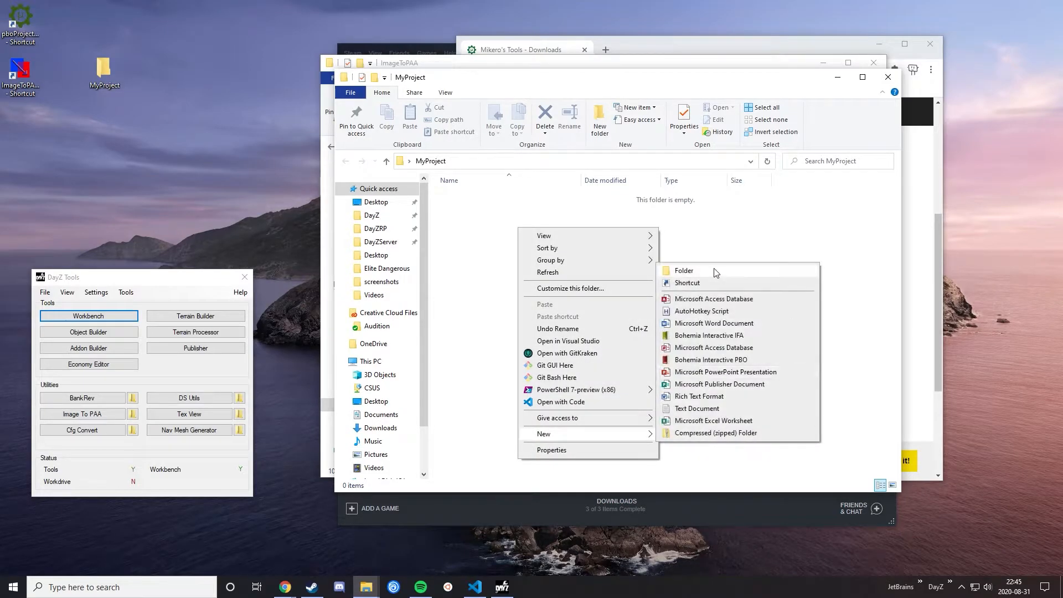
{"action": "left_click", "coordinate": [715, 271]}
{"action": "type", "text": "build"}
{"action": "key", "text": "Return"}
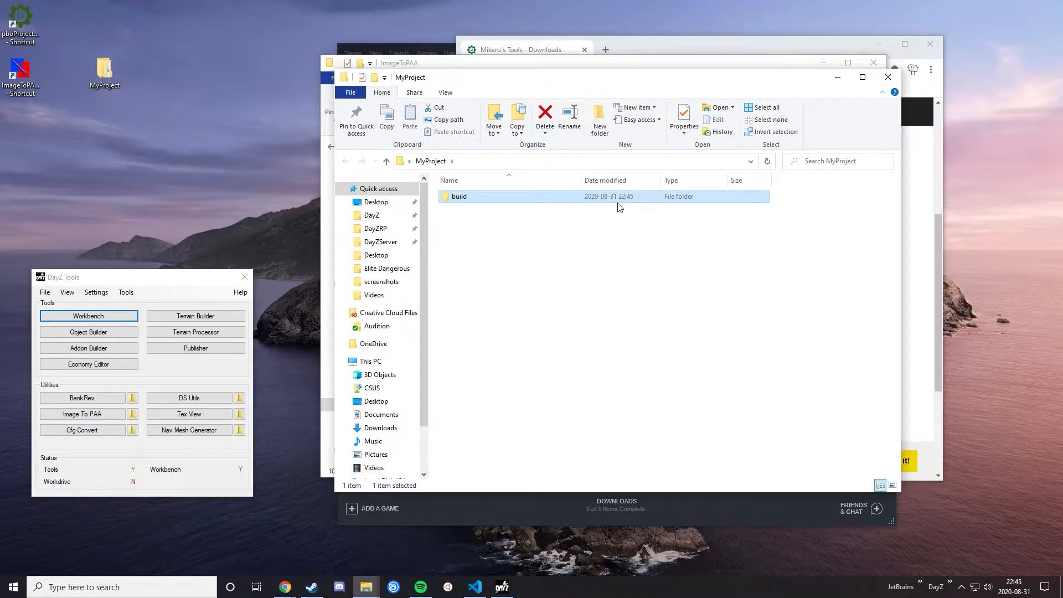
Step: Create a second subfolder named source inside MyProject
{"action": "right_click", "coordinate": [581, 224]}
{"action": "mouse_move", "coordinate": [681, 430]}
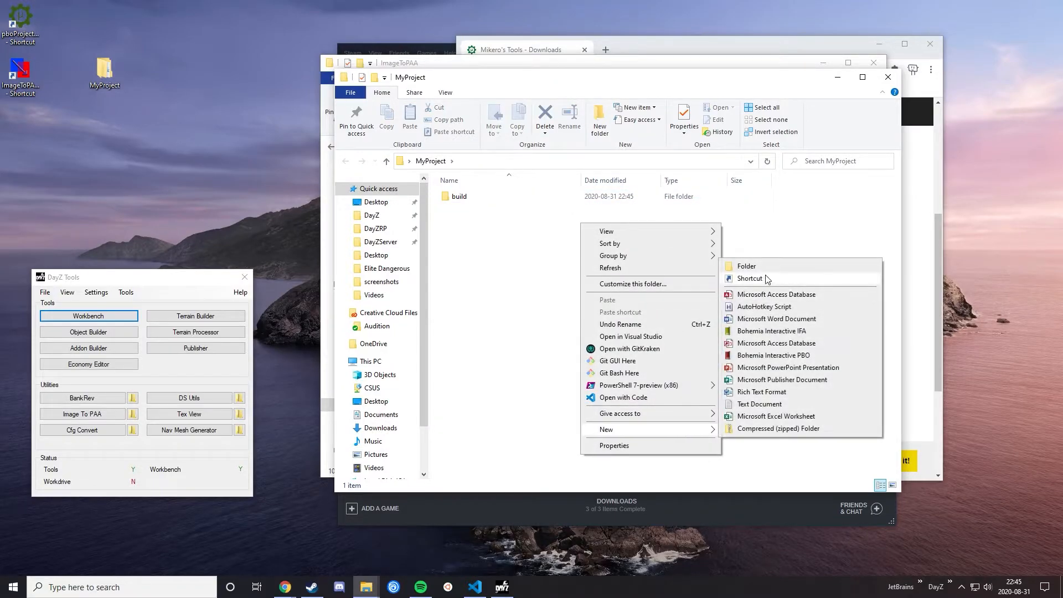
{"action": "left_click", "coordinate": [764, 270]}
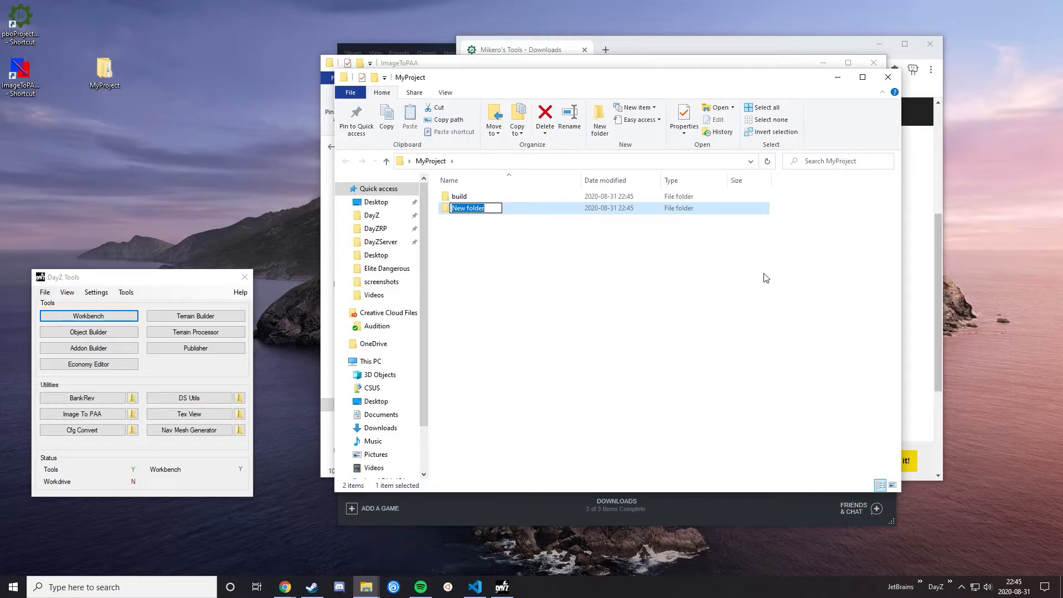
{"action": "type", "text": "source"}
{"action": "key", "text": "Return"}
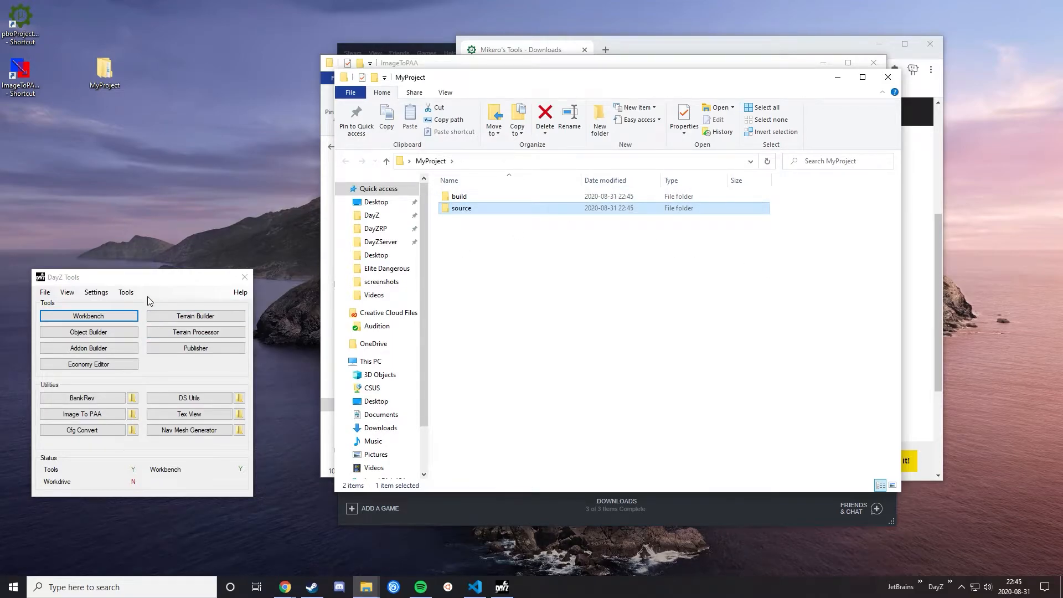
Step: Relocate the pboProject shortcut on the desktop, run it as administrator and move its settings window lower
{"action": "left_click", "coordinate": [620, 58]}
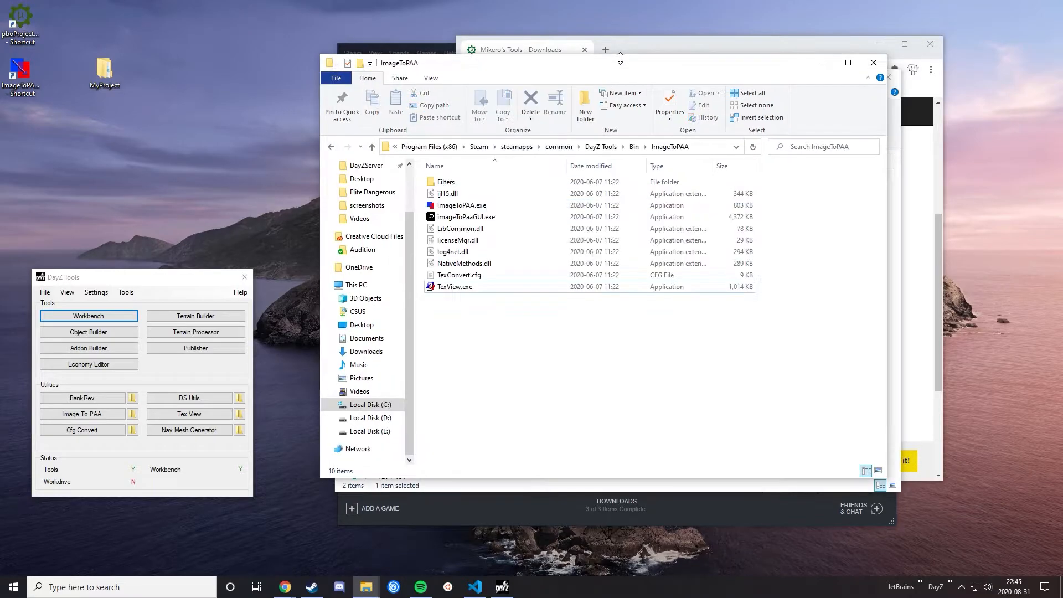
{"action": "left_click", "coordinate": [20, 12]}
{"action": "left_click_drag", "start_coordinate": [20, 12], "coordinate": [146, 166]}
{"action": "right_click", "coordinate": [155, 166]}
{"action": "left_click", "coordinate": [196, 198]}
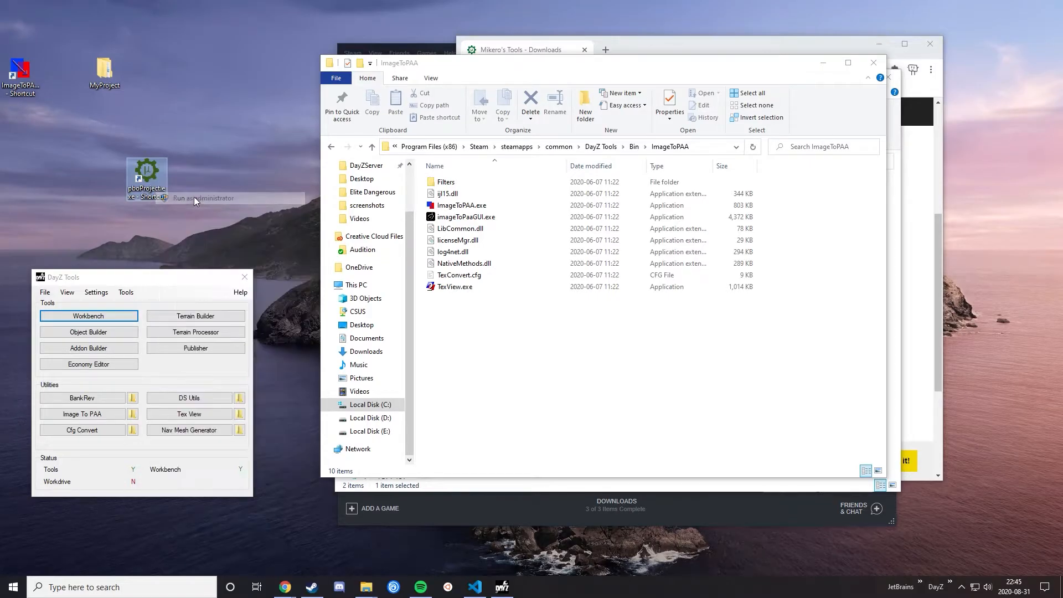
{"action": "left_click", "coordinate": [432, 375]}
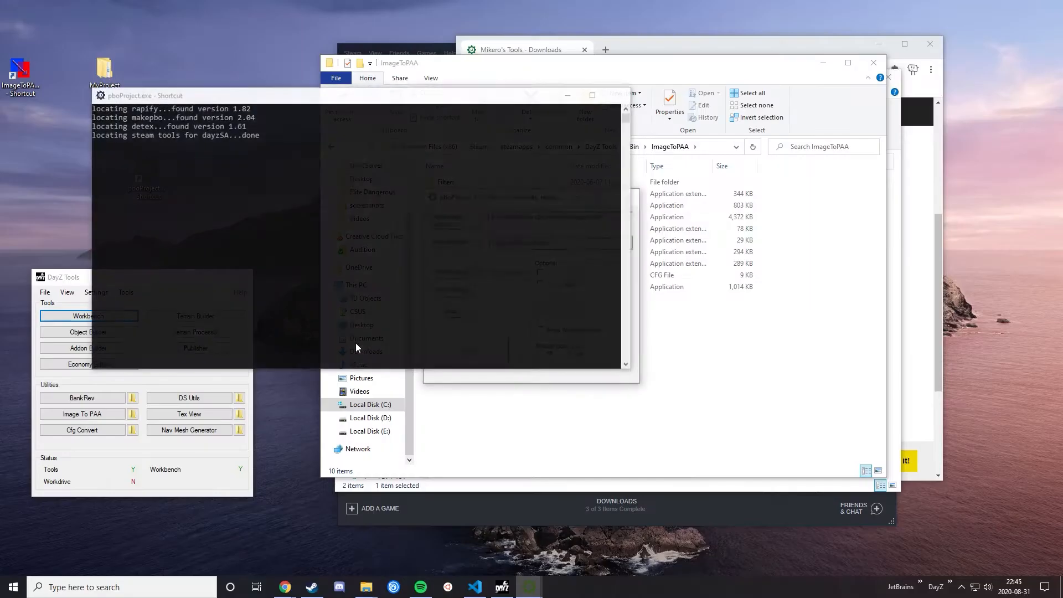
{"action": "left_click_drag", "start_coordinate": [491, 200], "coordinate": [491, 231]}
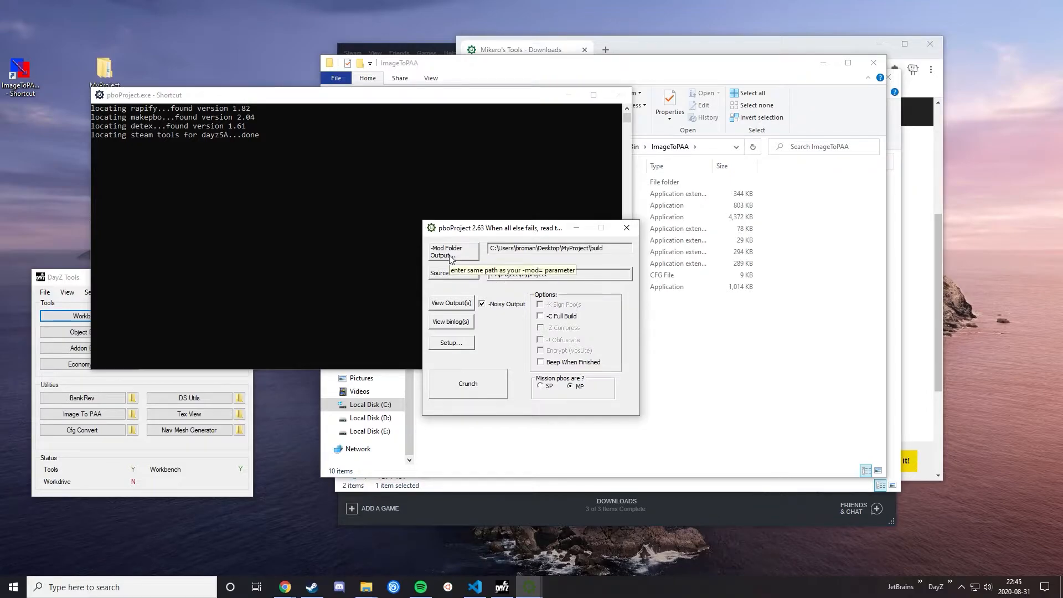
Step: Set pboProject's mod folder output to the build folder inside MyProject on the desktop
{"action": "left_click_drag", "start_coordinate": [607, 249], "coordinate": [587, 268]}
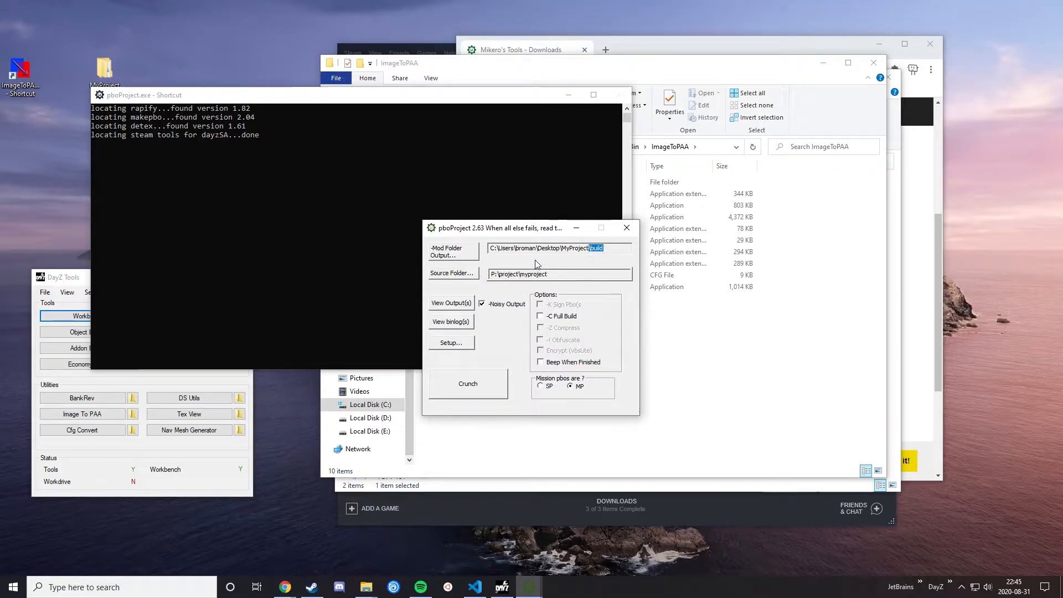
{"action": "left_click", "coordinate": [454, 251]}
{"action": "left_click_drag", "start_coordinate": [518, 163], "coordinate": [797, 240]}
{"action": "left_click", "coordinate": [720, 247]}
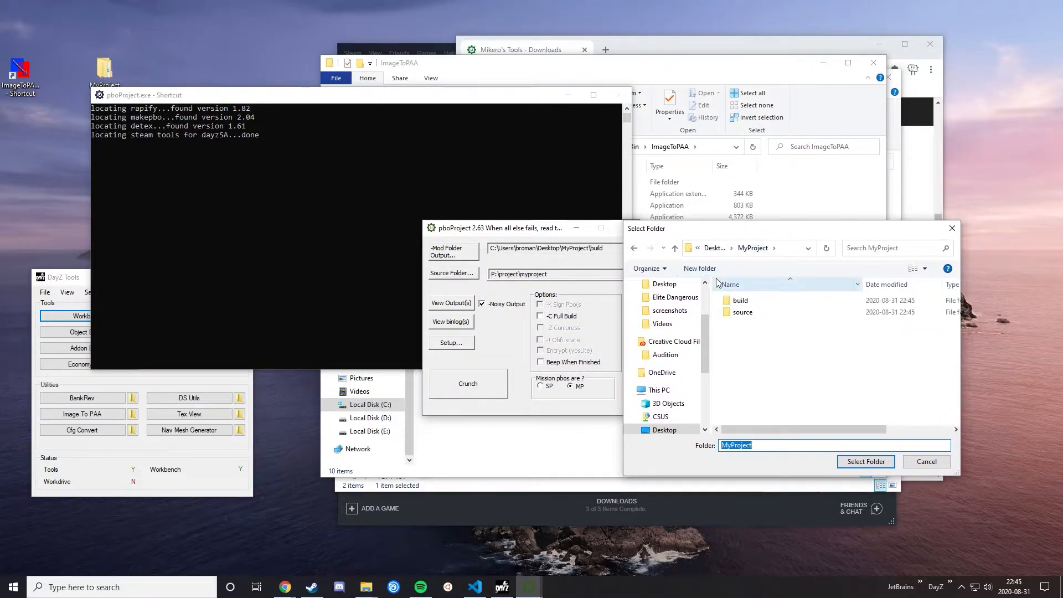
{"action": "left_click", "coordinate": [741, 300]}
{"action": "left_click", "coordinate": [866, 461]}
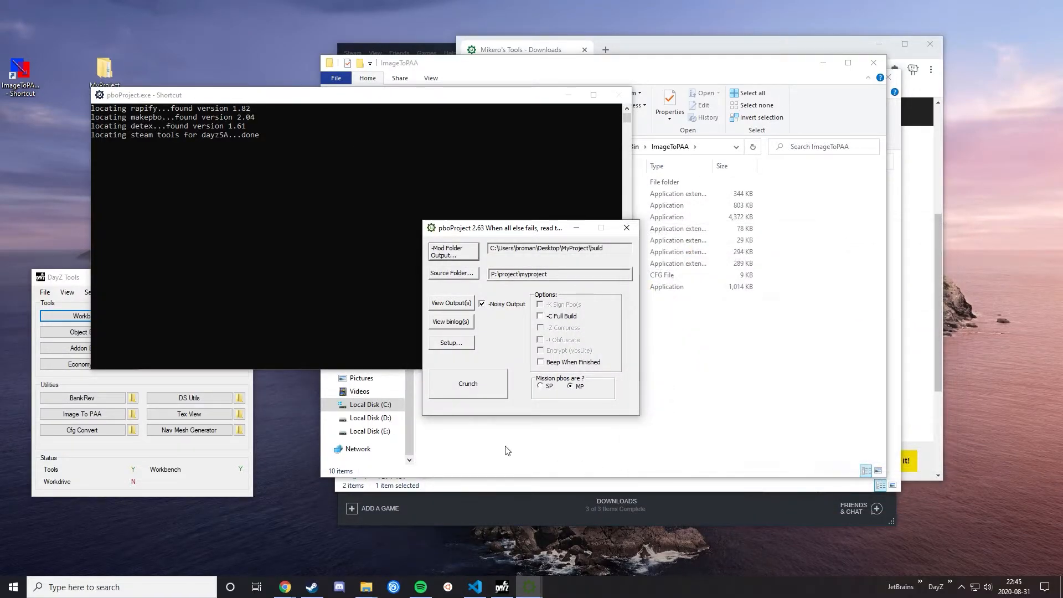
Step: Move the pboProject console aside, switch to DayZ Tools and mount the P: work drive, allowing the administrator request
{"action": "left_click", "coordinate": [507, 441]}
{"action": "left_click", "coordinate": [274, 278]}
{"action": "left_click_drag", "start_coordinate": [252, 94], "coordinate": [293, 107]}
{"action": "left_click", "coordinate": [226, 444]}
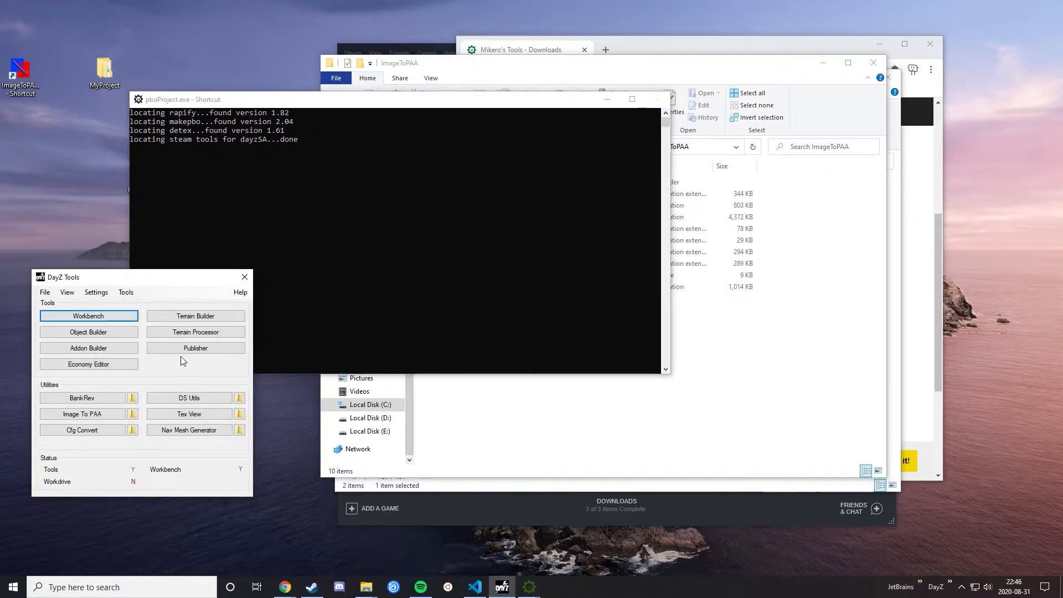
{"action": "left_click", "coordinate": [126, 293]}
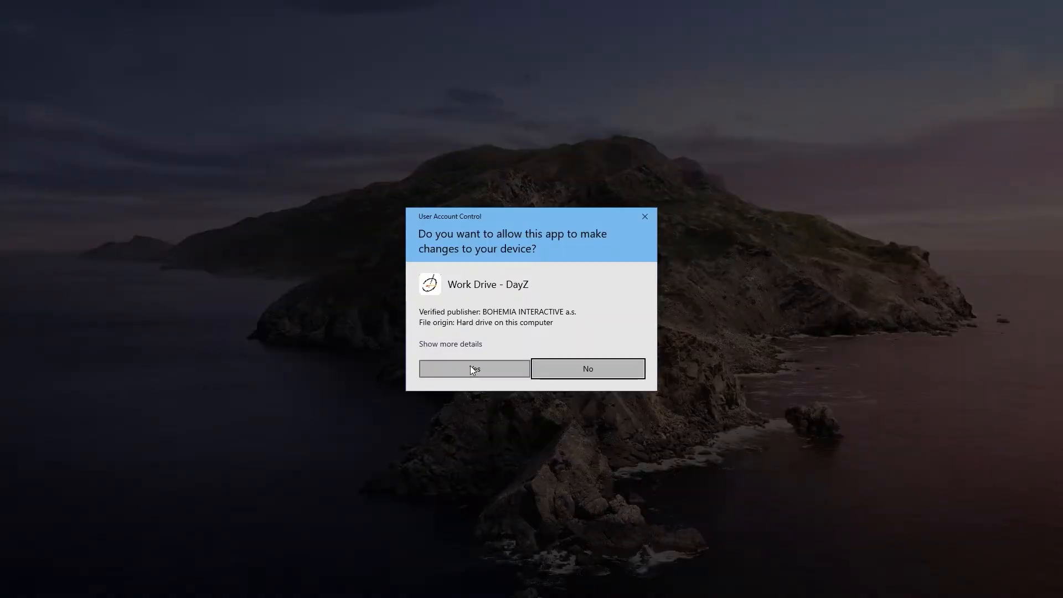
{"action": "left_click", "coordinate": [472, 367]}
Step: Open Local Disk (P:) in File Explorer and permanently delete the existing project folder link
{"action": "left_click", "coordinate": [455, 399]}
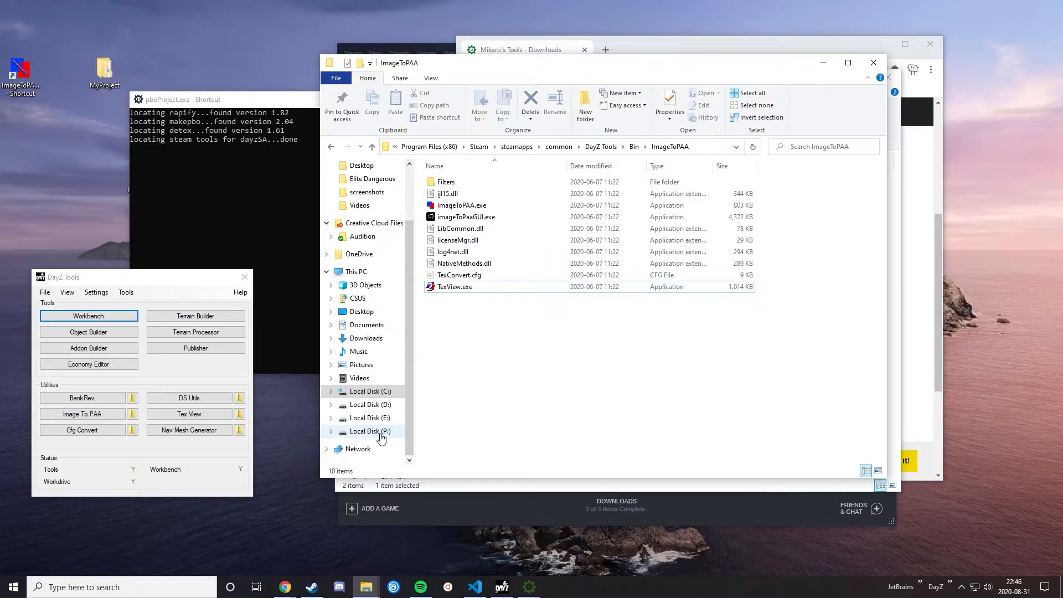
{"action": "left_click", "coordinate": [380, 434]}
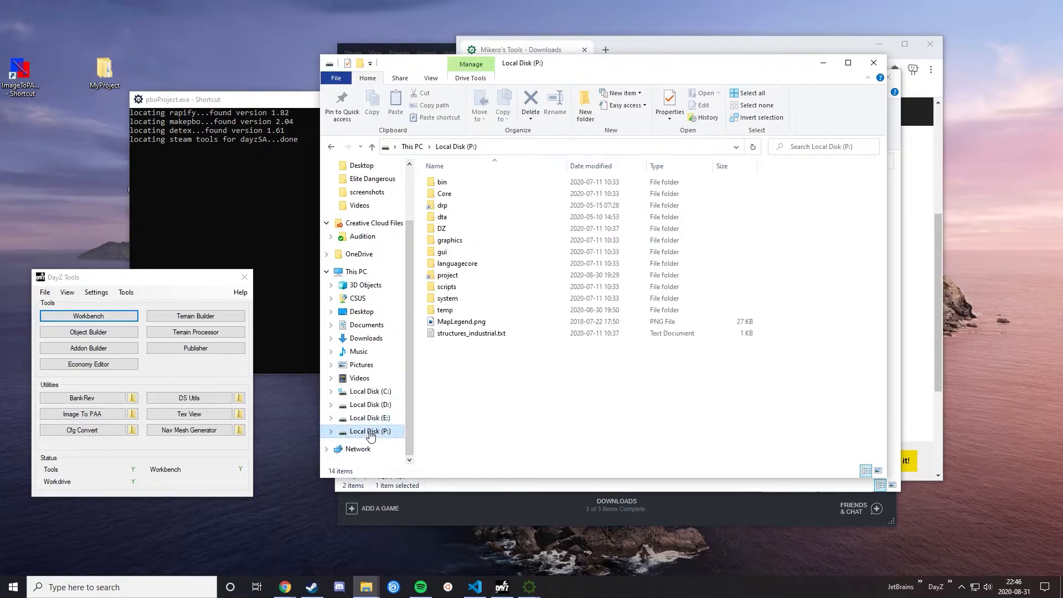
{"action": "left_click", "coordinate": [446, 275]}
{"action": "key", "text": "shift+Delete"}
{"action": "left_click", "coordinate": [575, 339]}
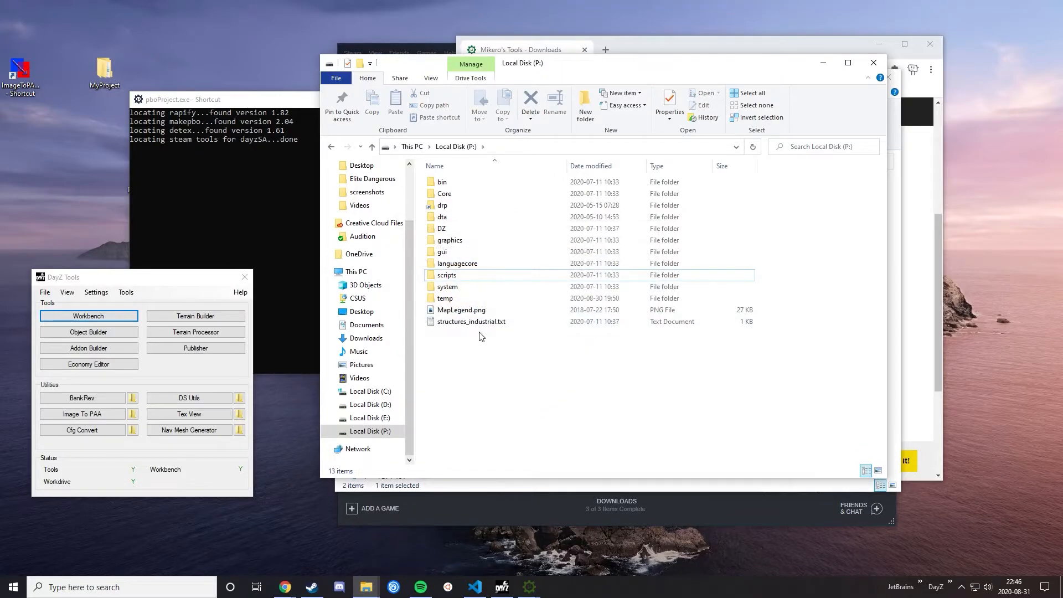
Step: Open Command Prompt and shift the Local Disk (P:) window aside, returning focus to the prompt
{"action": "left_click", "coordinate": [63, 588]}
{"action": "type", "text": "cmd"}
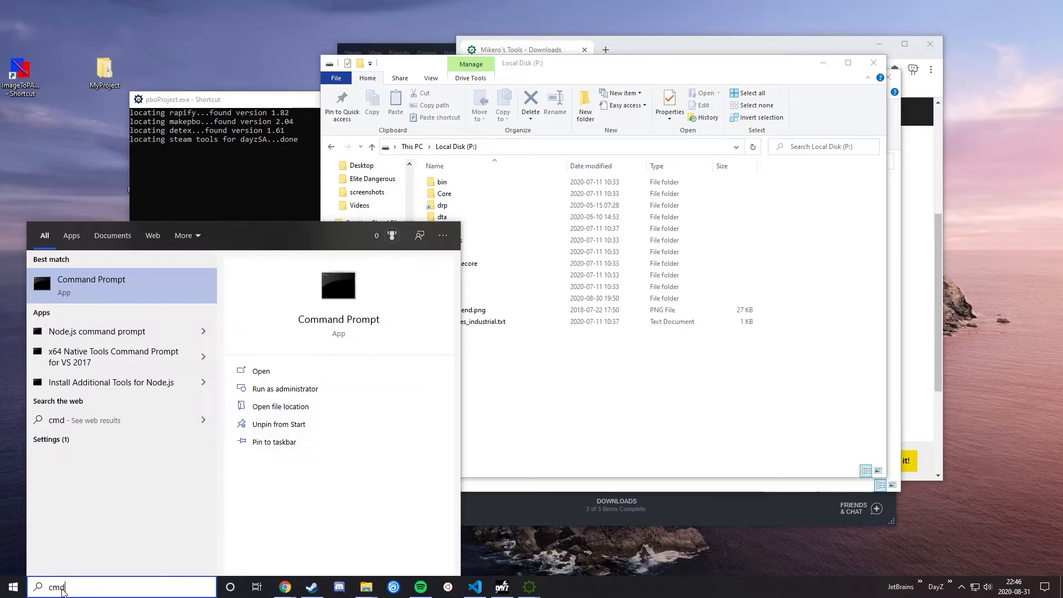
{"action": "key", "text": "Return"}
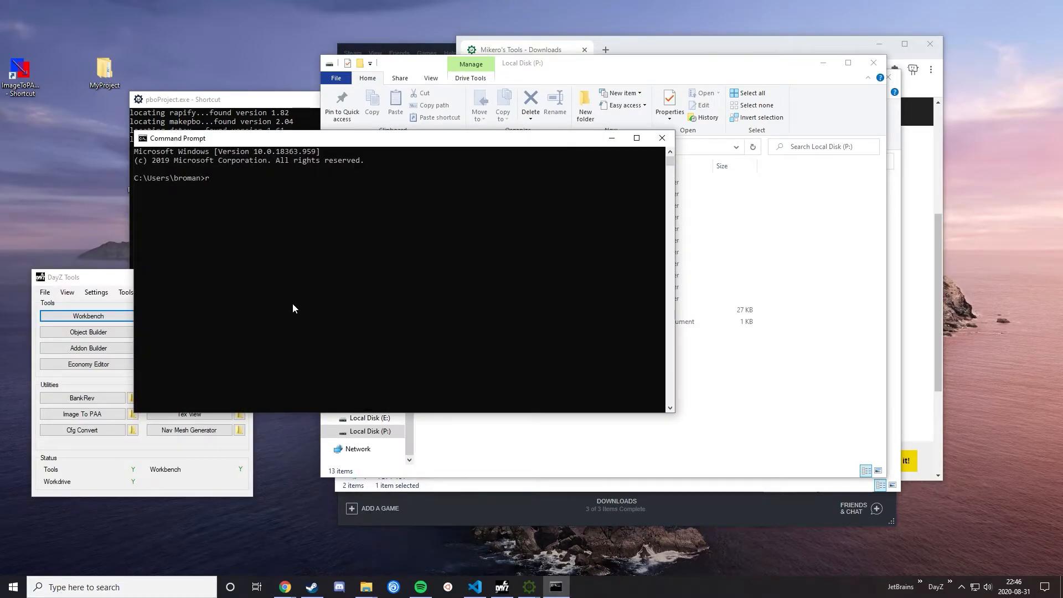
{"action": "left_click", "coordinate": [813, 193]}
{"action": "left_click", "coordinate": [683, 147]}
{"action": "left_click_drag", "start_coordinate": [661, 63], "coordinate": [729, 68]}
{"action": "left_click", "coordinate": [337, 208]}
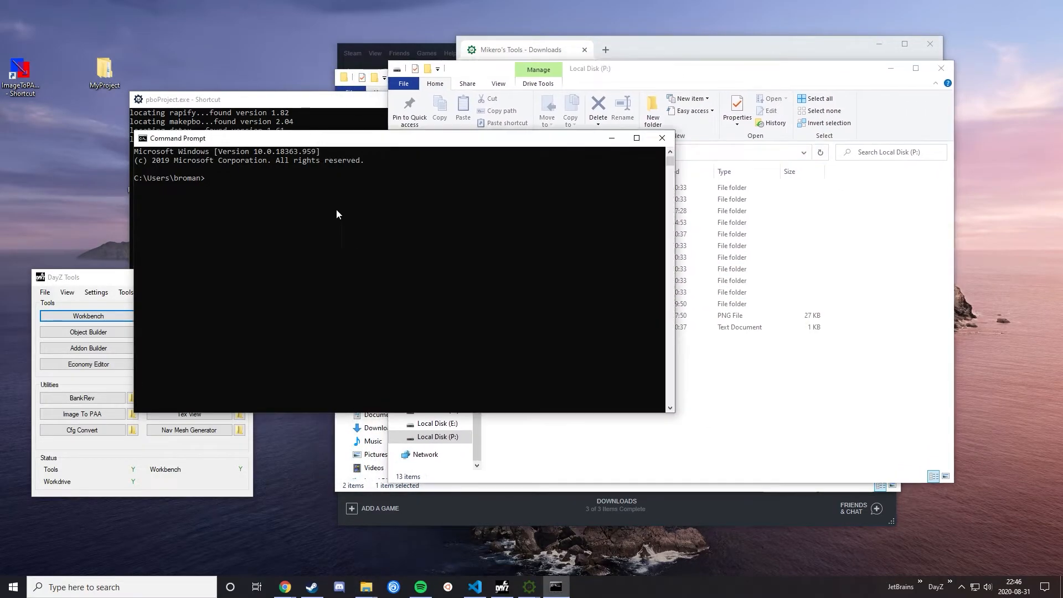
{"action": "type", "text": "cd P:\\"}
Step: Try to switch the Command Prompt to the P: drive with cd P:\ and cd P
{"action": "key", "text": "Return"}
{"action": "type", "text": "cd P"}
{"action": "key", "text": "Return"}
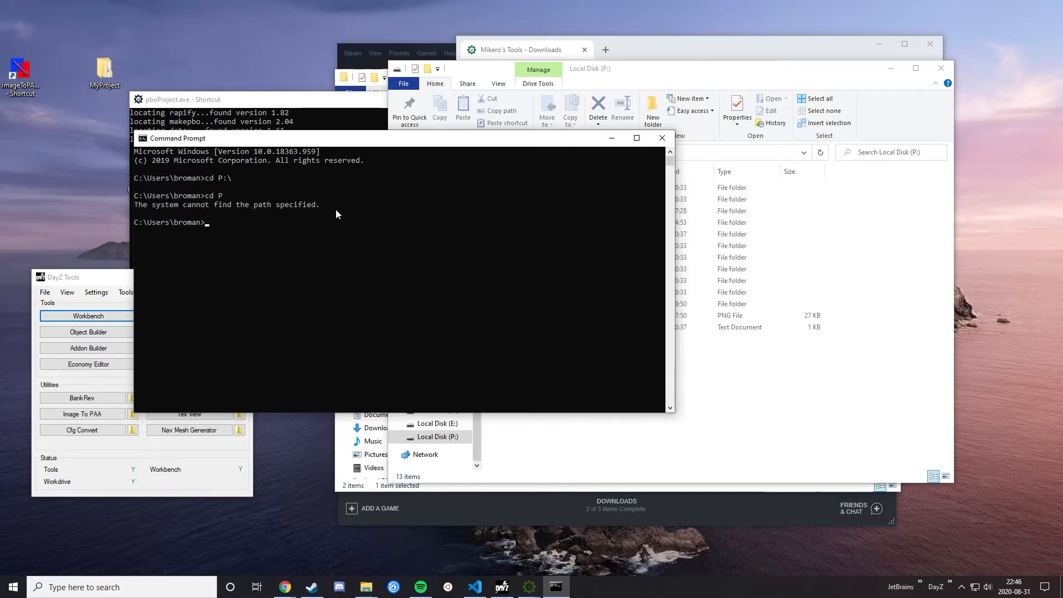
{"action": "type", "text": "cd"}
Step: Run cd and cd ~ in the Command Prompt and clear its screen with cls
{"action": "key", "text": "Return"}
{"action": "type", "text": "cd ~"}
{"action": "key", "text": "Return"}
{"action": "type", "text": "cls"}
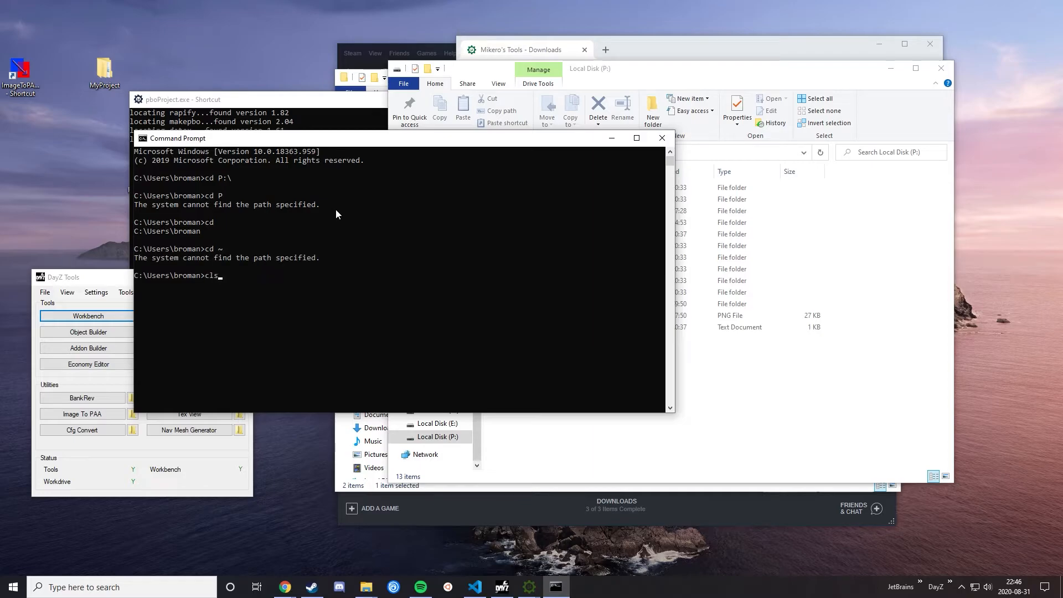
{"action": "key", "text": "Return"}
Step: Try cd P:\ once more on the cleared screen and close the Command Prompt
{"action": "type", "text": "cd P:\\"}
{"action": "key", "text": "Return"}
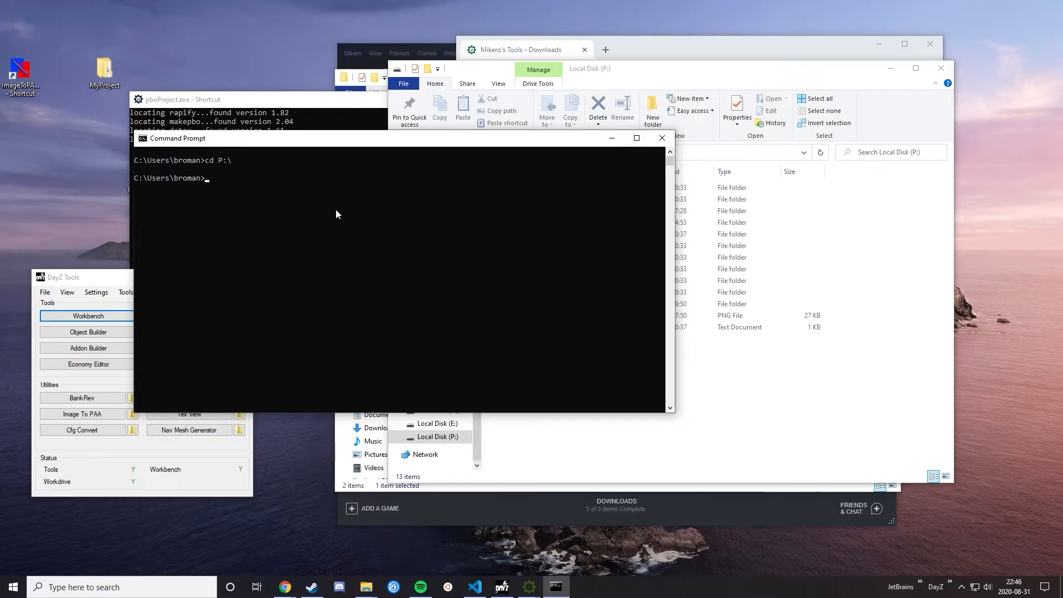
{"action": "left_click", "coordinate": [761, 396]}
{"action": "left_click", "coordinate": [631, 159]}
{"action": "left_click", "coordinate": [287, 275]}
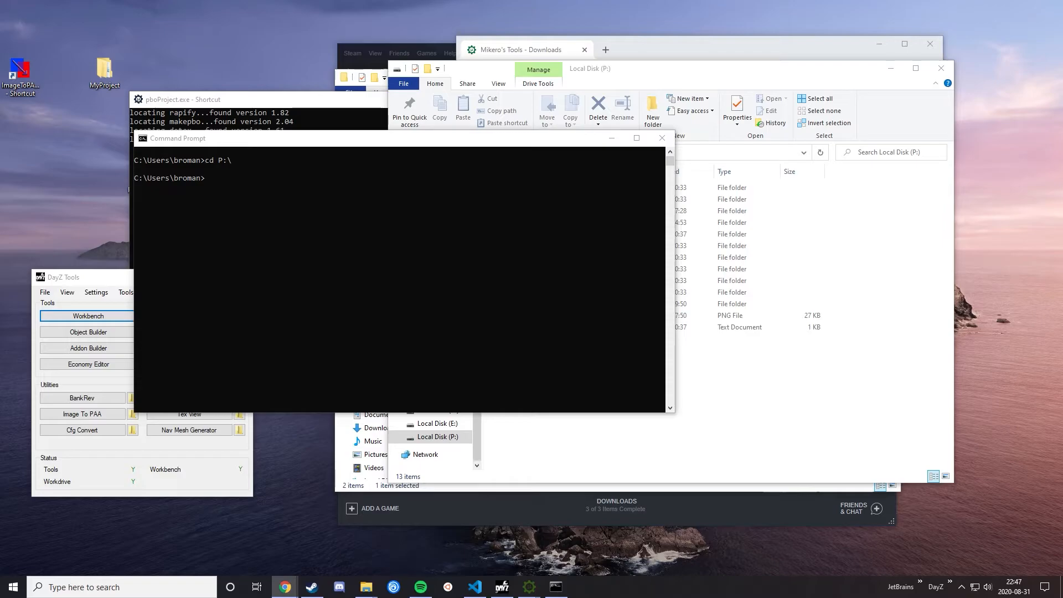
{"action": "left_click", "coordinate": [662, 138]}
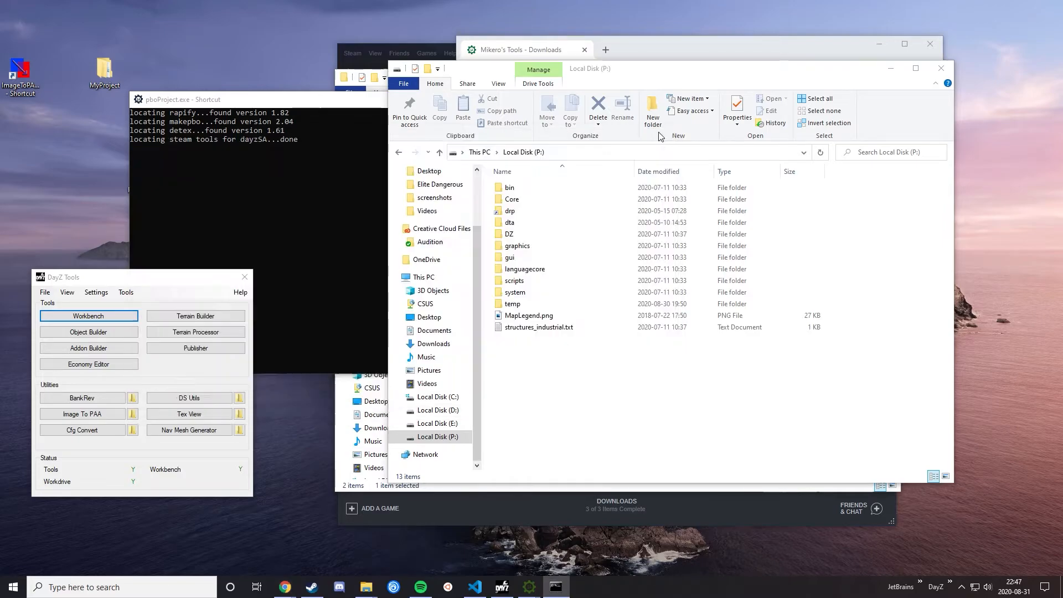
{"action": "left_click", "coordinate": [711, 416]}
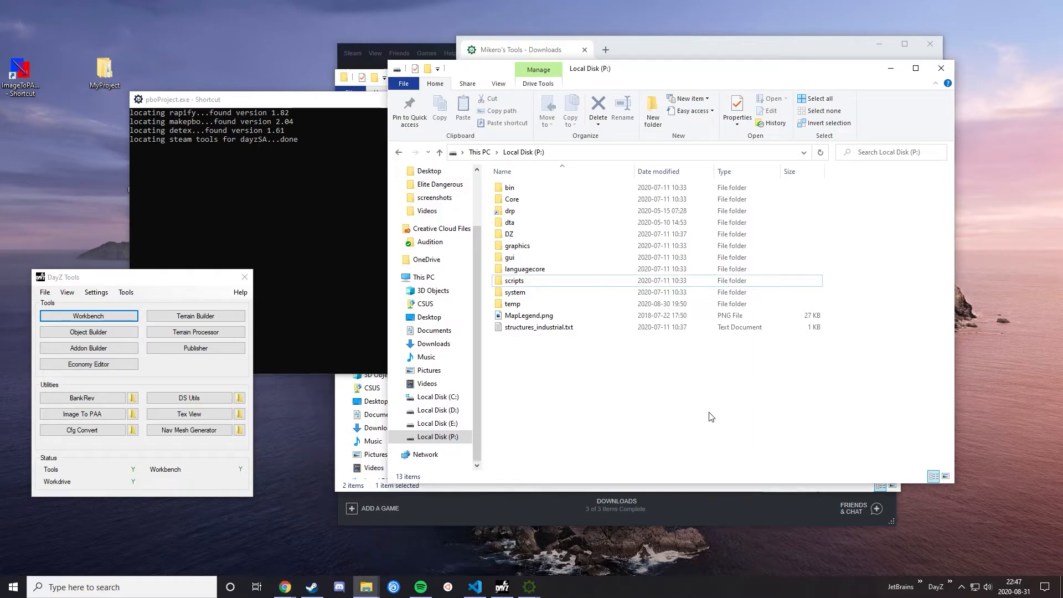
Step: Open a new Command Prompt and move its window away from the desktop shortcuts
{"action": "left_click", "coordinate": [148, 590]}
{"action": "type", "text": "cnd"}
{"action": "key", "text": "BackSpace"}
{"action": "key", "text": "BackSpace"}
{"action": "type", "text": "md"}
{"action": "key", "text": "Return"}
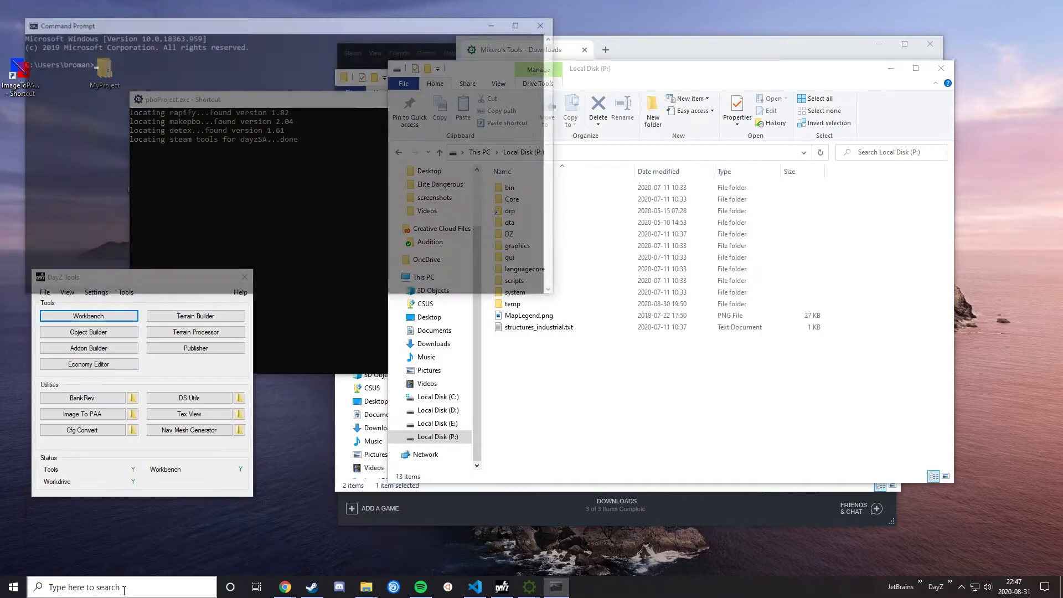
{"action": "left_click_drag", "start_coordinate": [242, 28], "coordinate": [498, 227]}
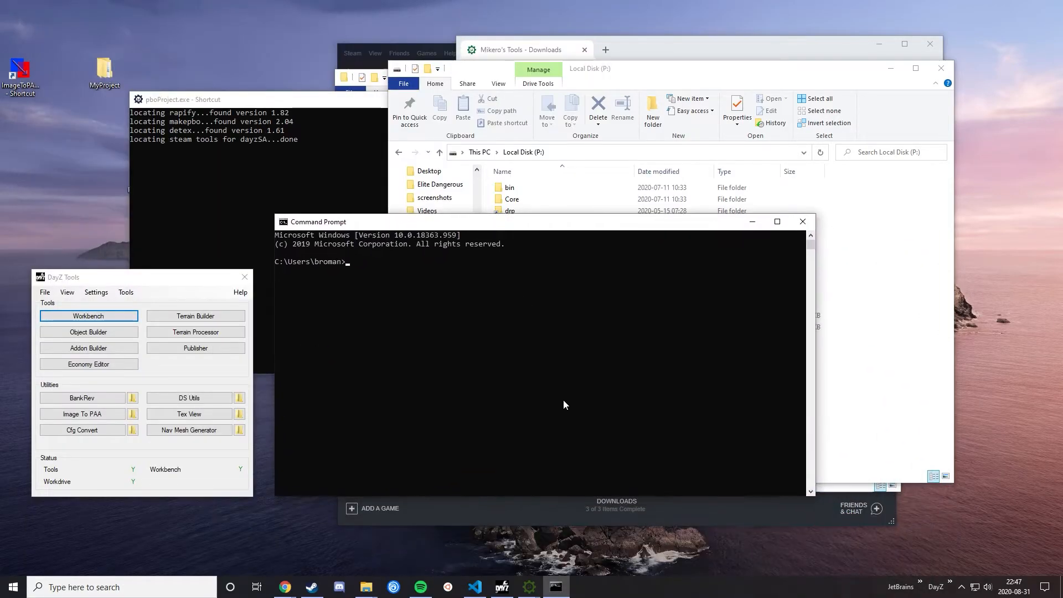
Step: Switch the Command Prompt to the work drive with cd /d P: and move its window clear of the P: file list
{"action": "type", "text": "cd /d P:"}
{"action": "key", "text": "Return"}
{"action": "left_click_drag", "start_coordinate": [551, 223], "coordinate": [425, 257]}
Step: Create a junction named project on P: that points to the desktop MyProject folder, using mklink /J
{"action": "type", "text": "mklink"}
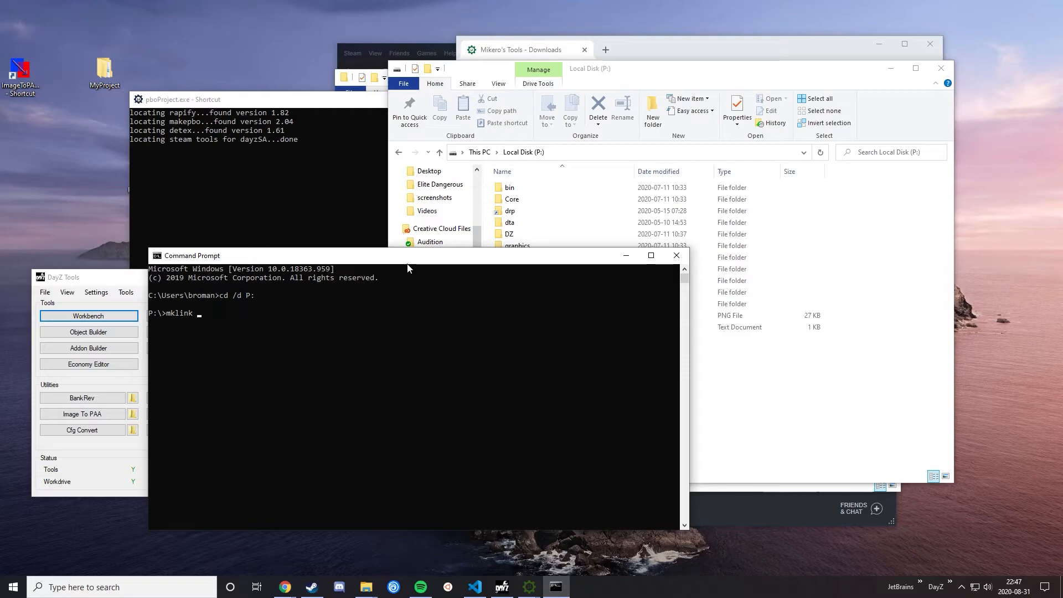
{"action": "left_click", "coordinate": [103, 89]}
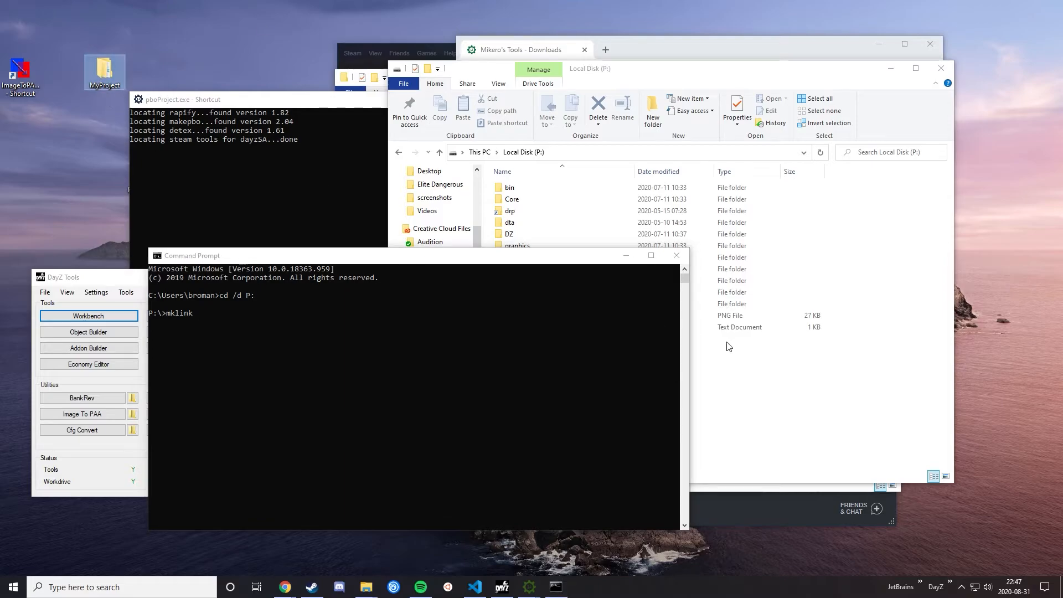
{"action": "left_click", "coordinate": [366, 369]}
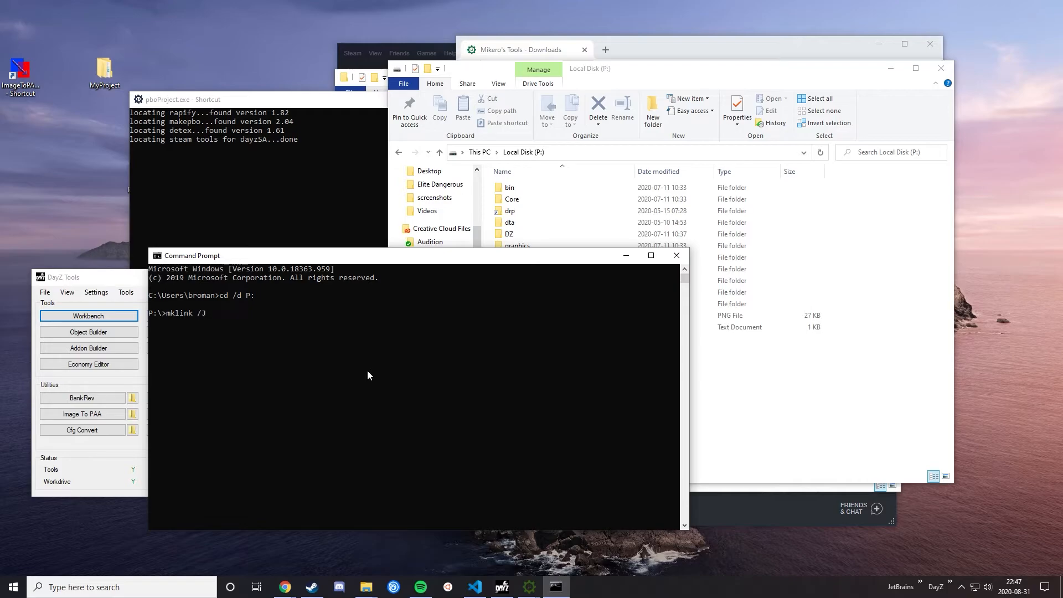
{"action": "type", "text": "/J project"}
{"action": "left_click_drag", "start_coordinate": [104, 69], "coordinate": [366, 370]}
{"action": "key", "text": "Return"}
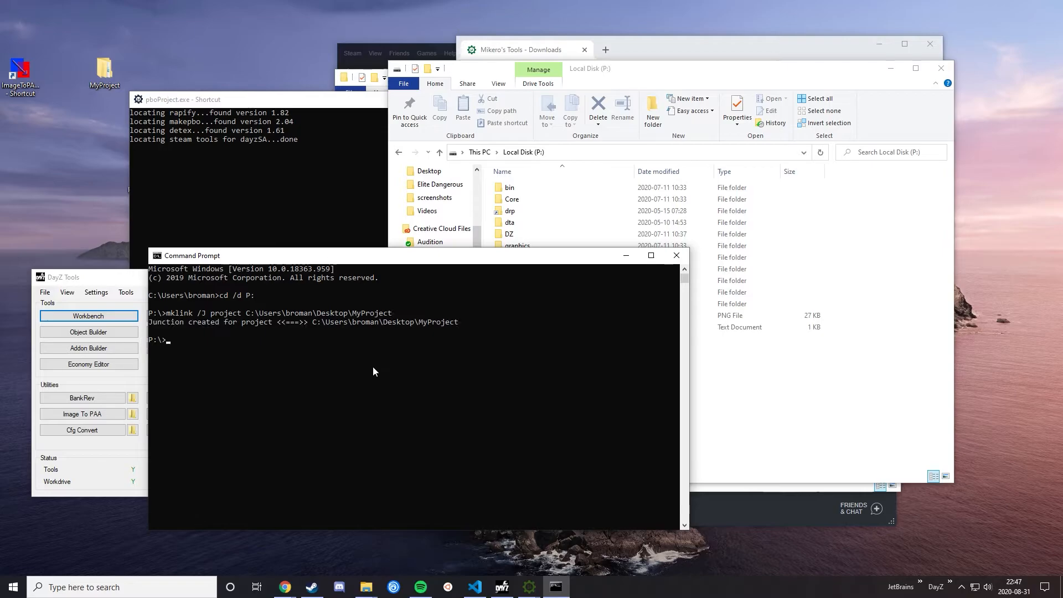
Step: Open the project junction on P: and the desktop MyProject folder beside each other to compare their contents and paths
{"action": "left_click", "coordinate": [763, 440]}
{"action": "left_click", "coordinate": [543, 339]}
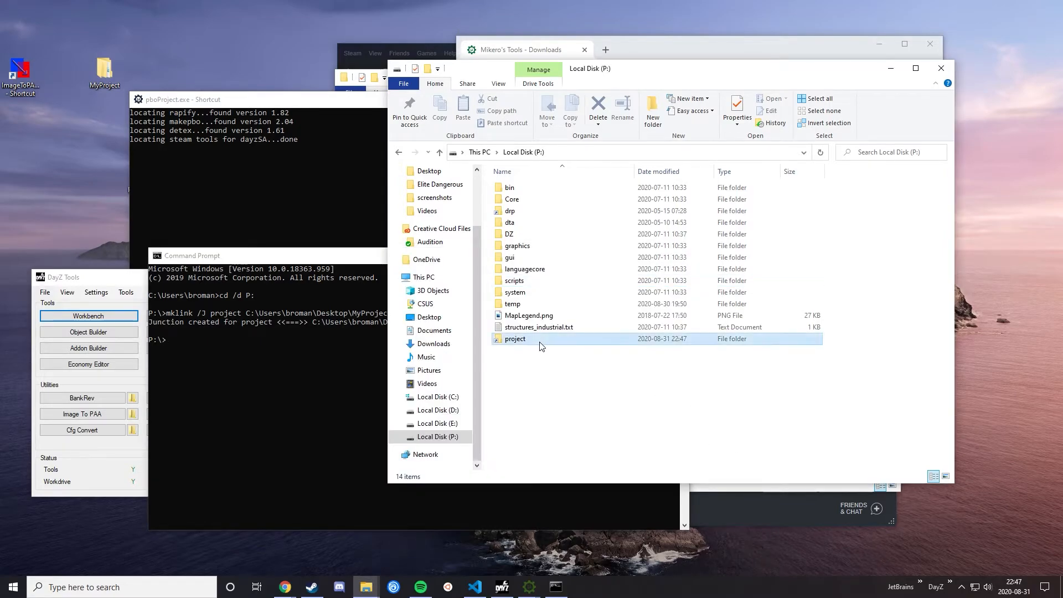
{"action": "double_click", "coordinate": [521, 342]}
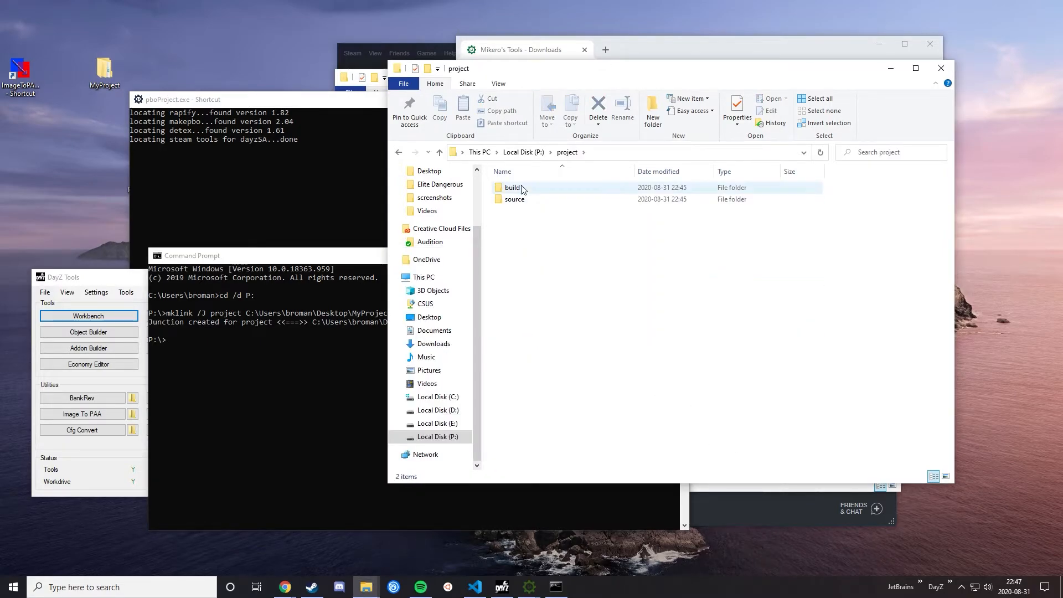
{"action": "left_click", "coordinate": [112, 75]}
{"action": "double_click", "coordinate": [104, 69]}
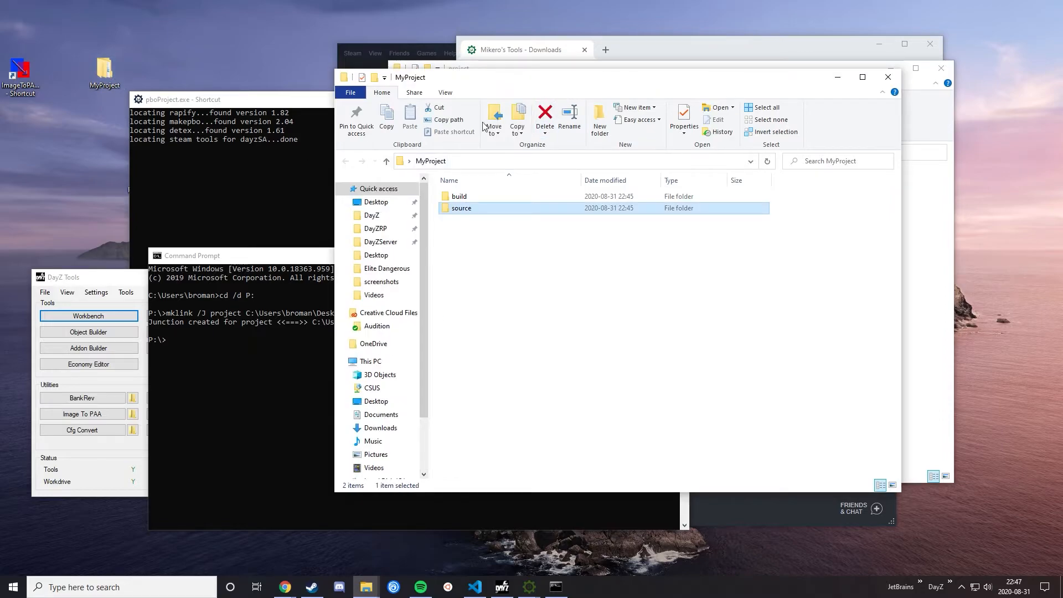
{"action": "left_click_drag", "start_coordinate": [640, 78], "coordinate": [401, 152]}
{"action": "left_click", "coordinate": [274, 231]}
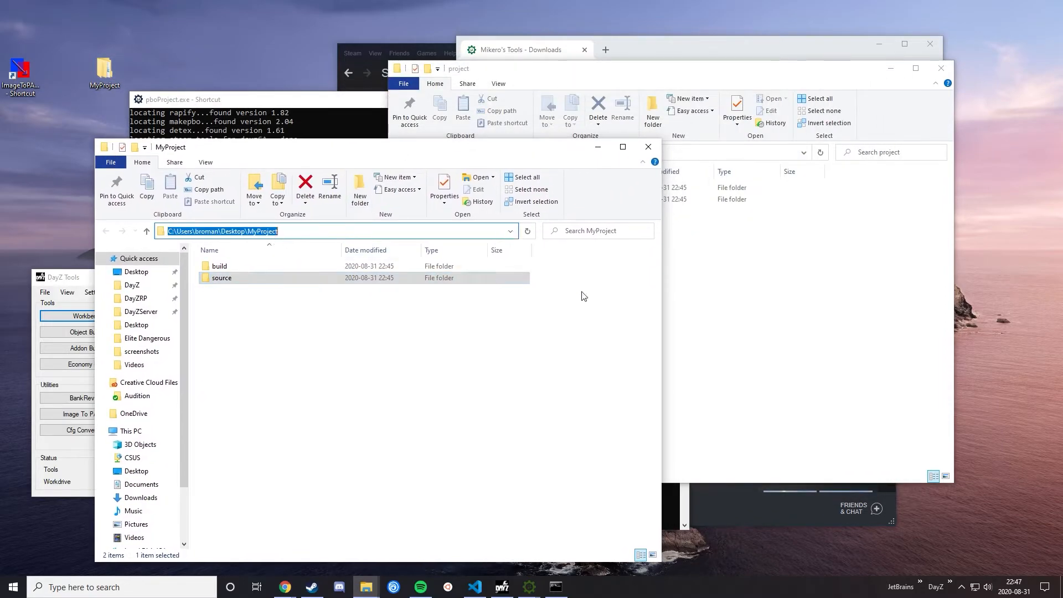
{"action": "left_click", "coordinate": [748, 302]}
{"action": "left_click", "coordinate": [605, 158]}
Step: Test the junction by creating a new AutoHotkey script in P:\project and deleting it from the MyProject window
{"action": "right_click", "coordinate": [673, 299]}
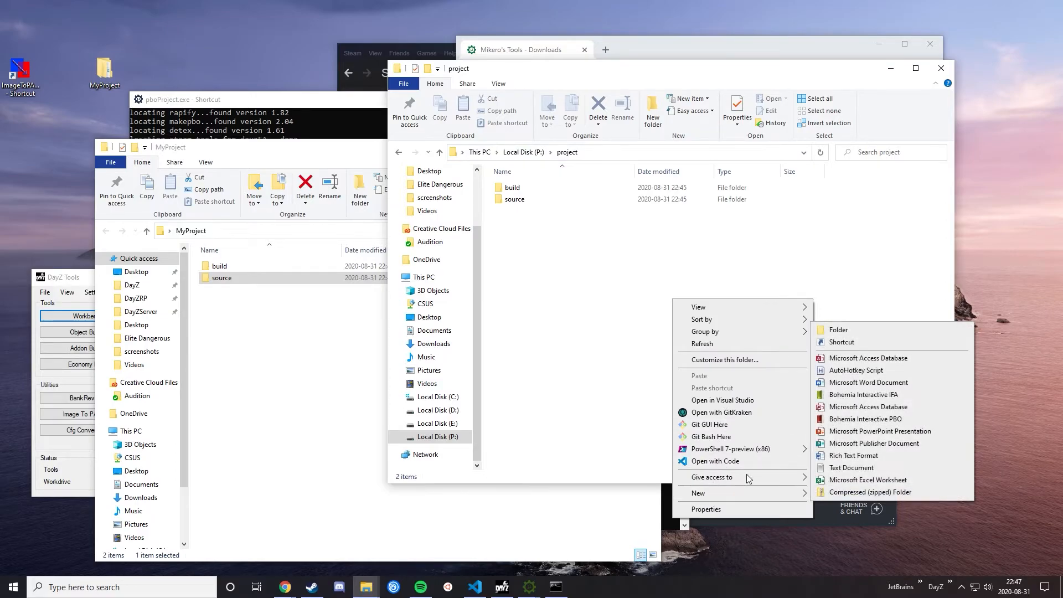
{"action": "left_click", "coordinate": [856, 370]}
{"action": "left_click", "coordinate": [277, 291]}
{"action": "key", "text": "Delete"}
{"action": "left_click", "coordinate": [692, 332]}
Step: Try to delete the leftover script entry from P:\project, cancel the deletion, and close both folder windows
{"action": "left_click", "coordinate": [596, 213]}
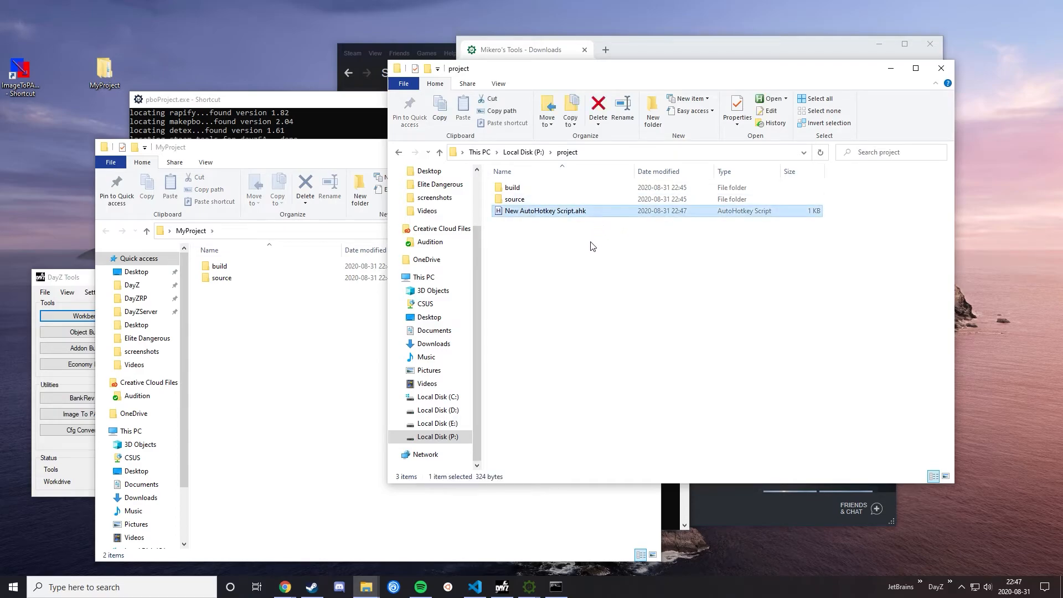
{"action": "key", "text": "Delete"}
{"action": "left_click", "coordinate": [576, 339]}
{"action": "left_click", "coordinate": [344, 244]}
{"action": "right_click", "coordinate": [585, 284]}
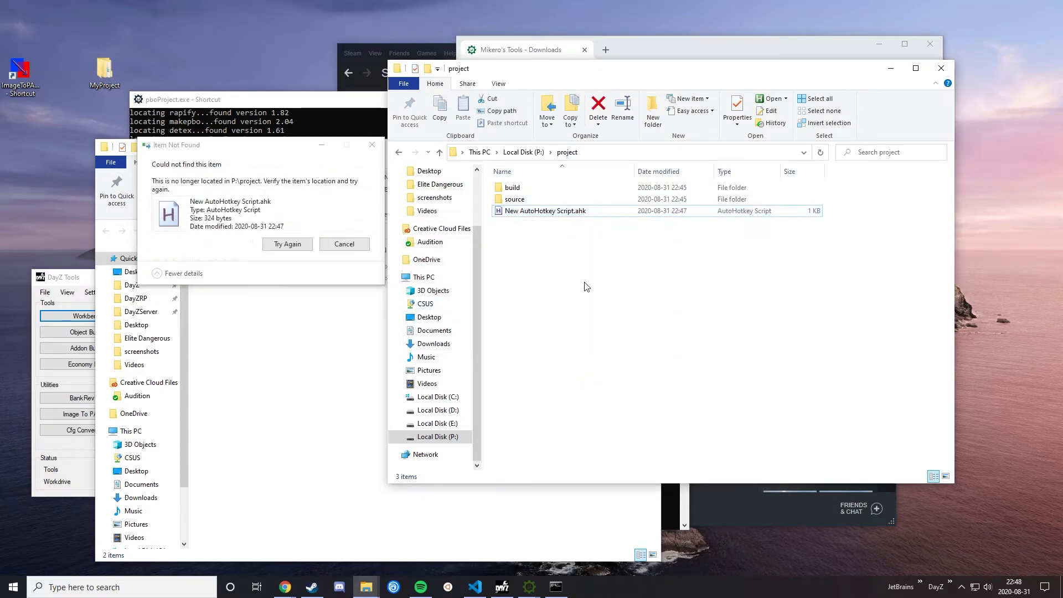
{"action": "left_click", "coordinate": [643, 332]}
{"action": "left_click", "coordinate": [344, 243]}
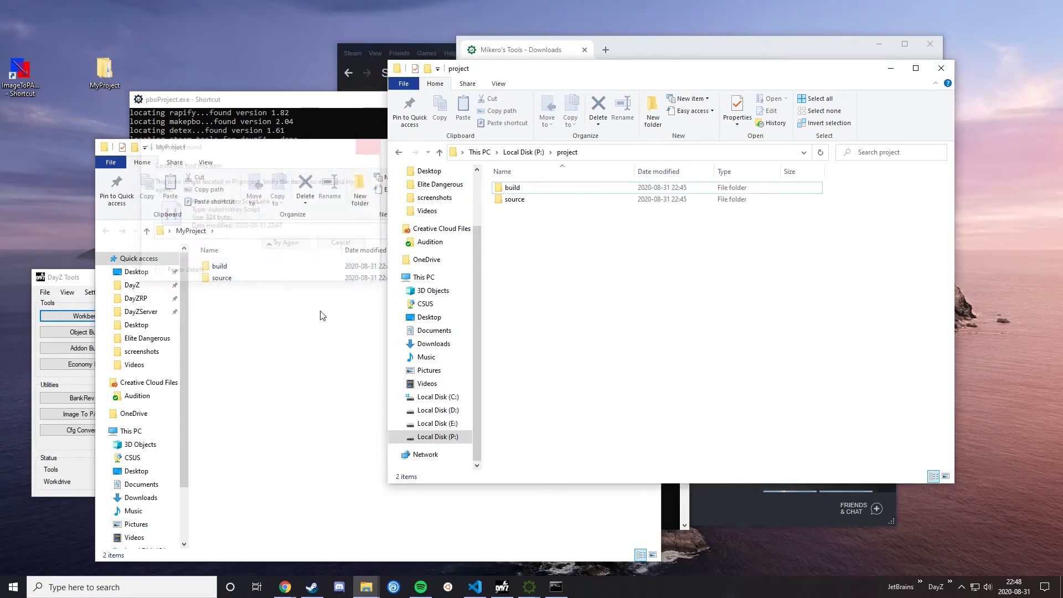
{"action": "left_click", "coordinate": [648, 147]}
{"action": "left_click", "coordinate": [941, 68]}
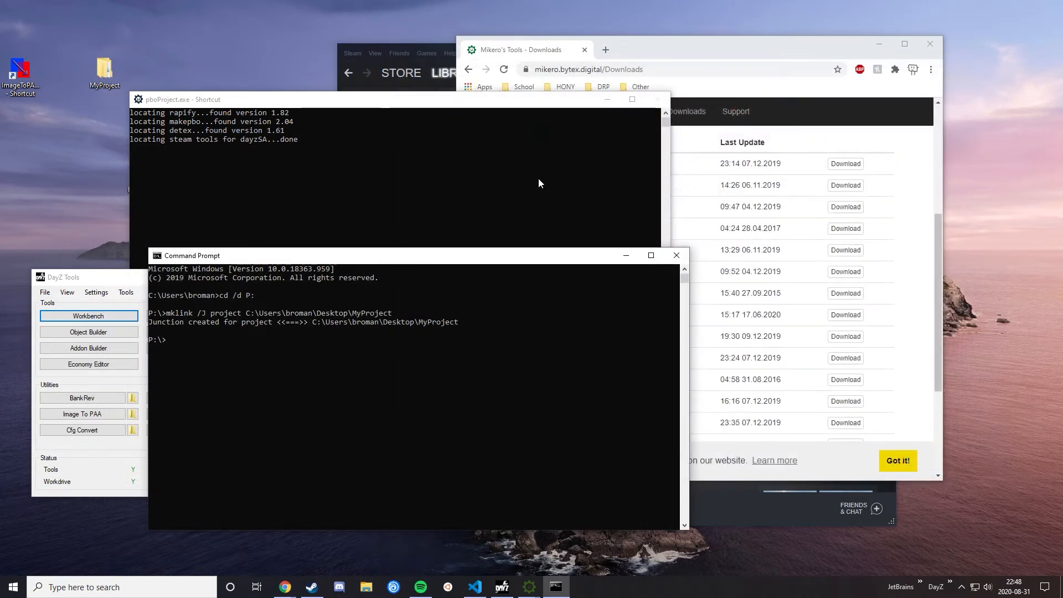
Step: Bring up pboProject and set its source folder to P:\project\source
{"action": "mouse_move", "coordinate": [527, 587]}
{"action": "left_click", "coordinate": [576, 550]}
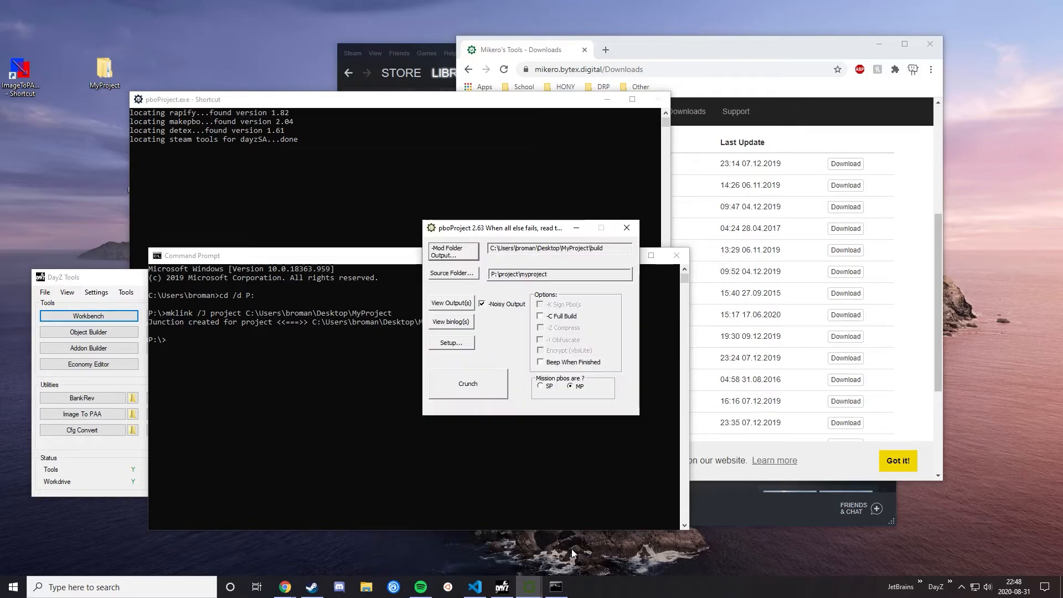
{"action": "left_click", "coordinate": [454, 273]}
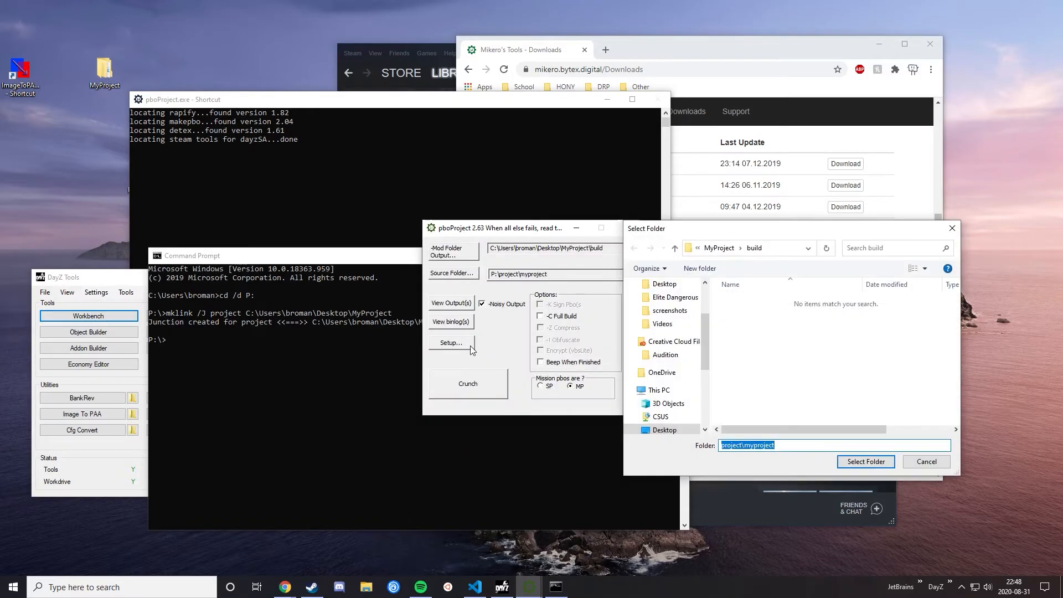
{"action": "left_click", "coordinate": [720, 248]}
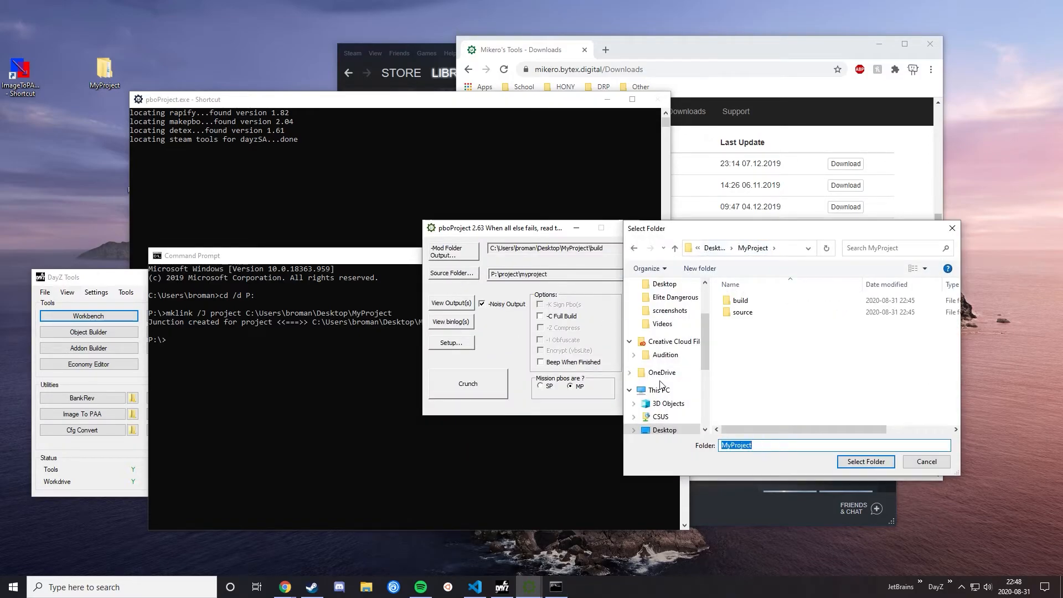
{"action": "scroll", "coordinate": [664, 402], "scroll_direction": "down", "scroll_amount": 4}
{"action": "left_click", "coordinate": [664, 403]}
{"action": "scroll", "coordinate": [803, 376], "scroll_direction": "down", "scroll_amount": 1}
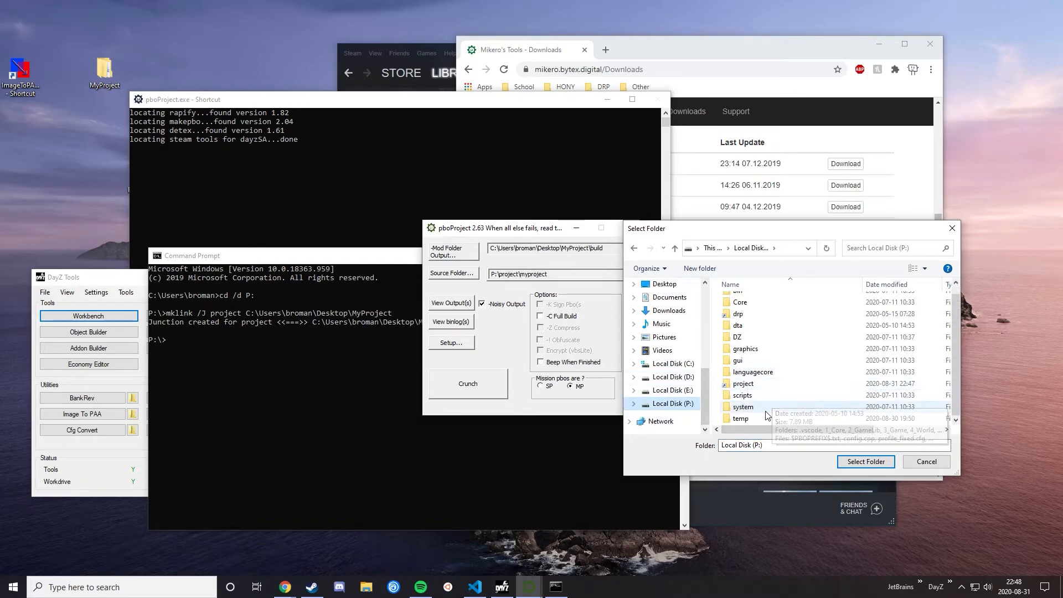
{"action": "double_click", "coordinate": [750, 384]}
{"action": "left_click", "coordinate": [749, 313]}
{"action": "left_click", "coordinate": [858, 463]}
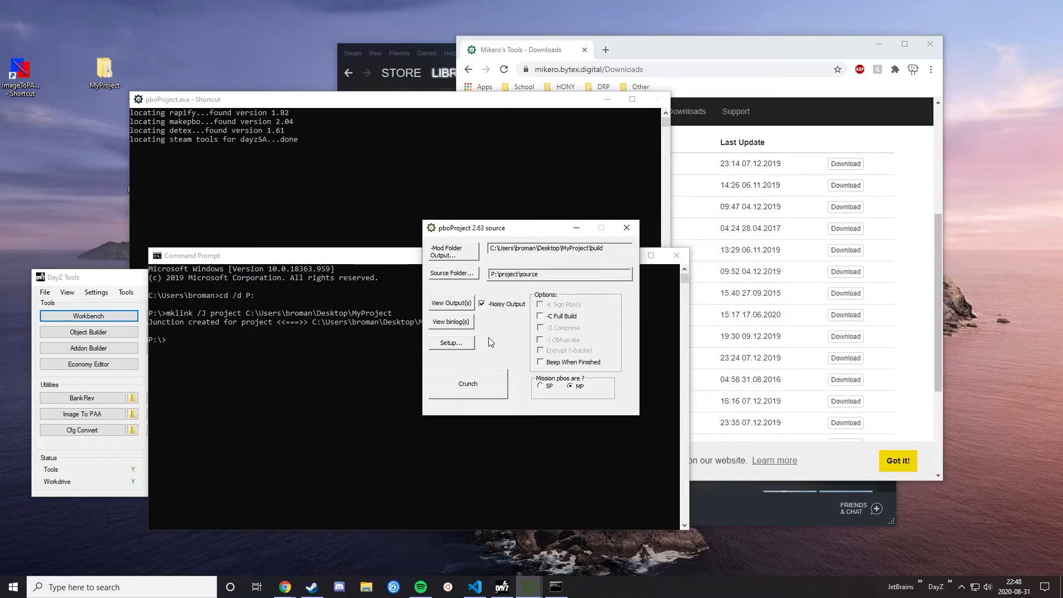
Step: Review and accept pboProject's general setup, and run Crunch on the source folder, dismissing the result dialog
{"action": "left_click", "coordinate": [452, 343]}
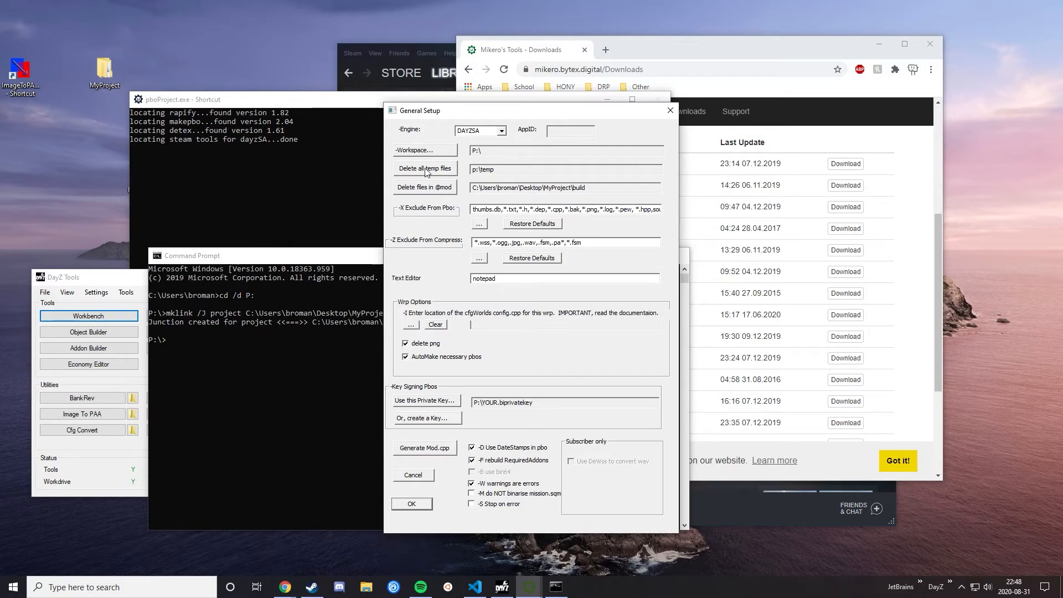
{"action": "left_click", "coordinate": [411, 504]}
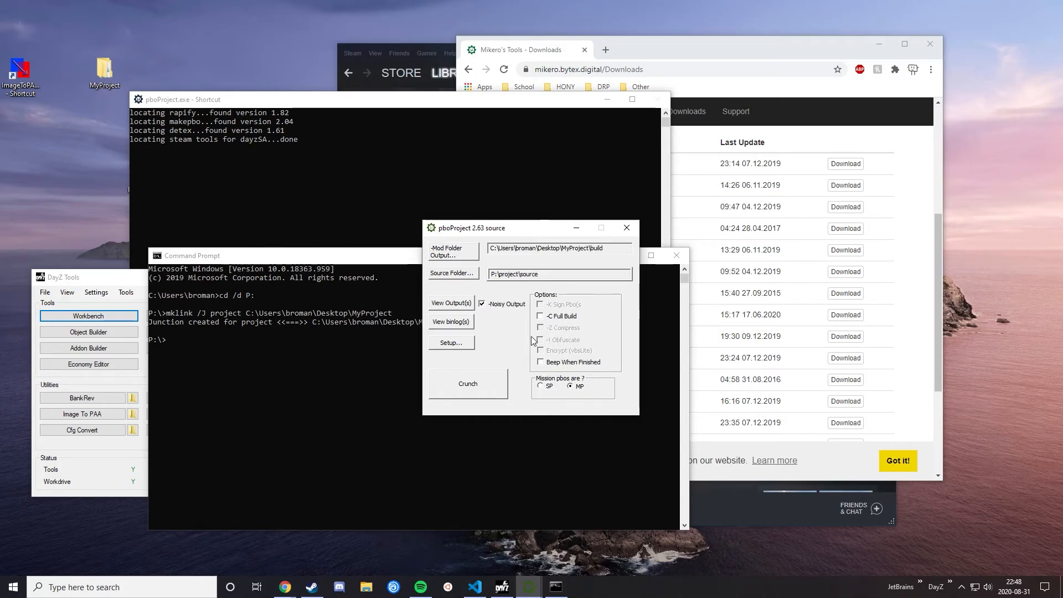
{"action": "left_click_drag", "start_coordinate": [524, 235], "coordinate": [342, 351]}
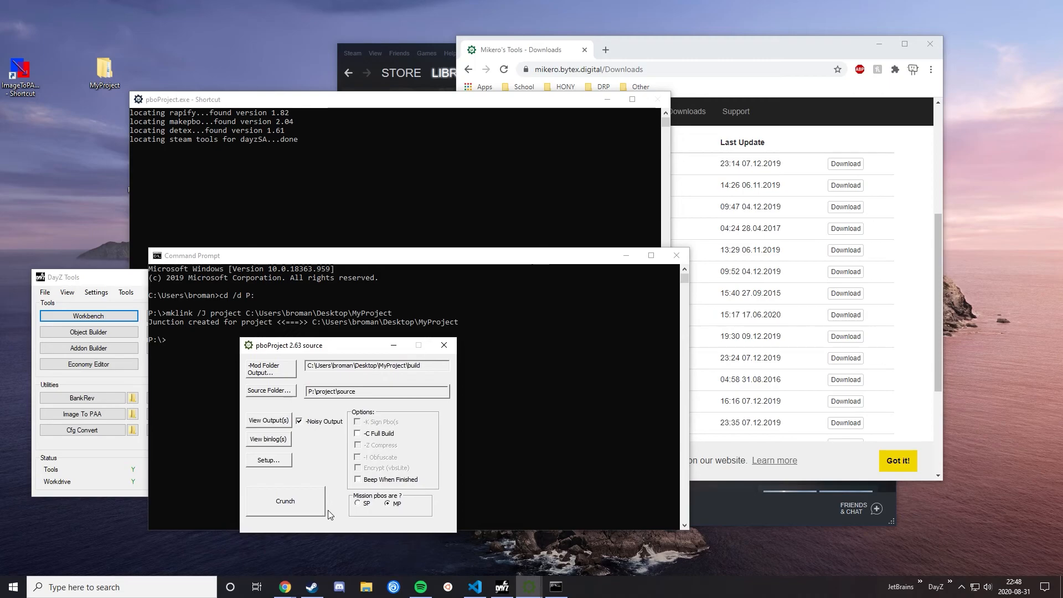
{"action": "left_click", "coordinate": [311, 495]}
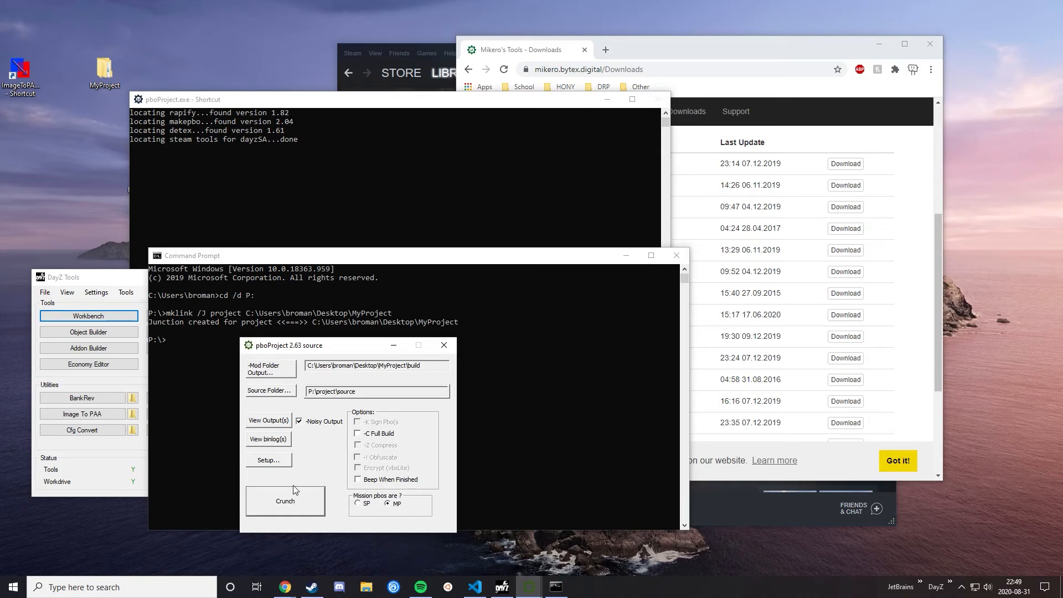
{"action": "left_click", "coordinate": [285, 509]}
{"action": "left_click", "coordinate": [358, 477]}
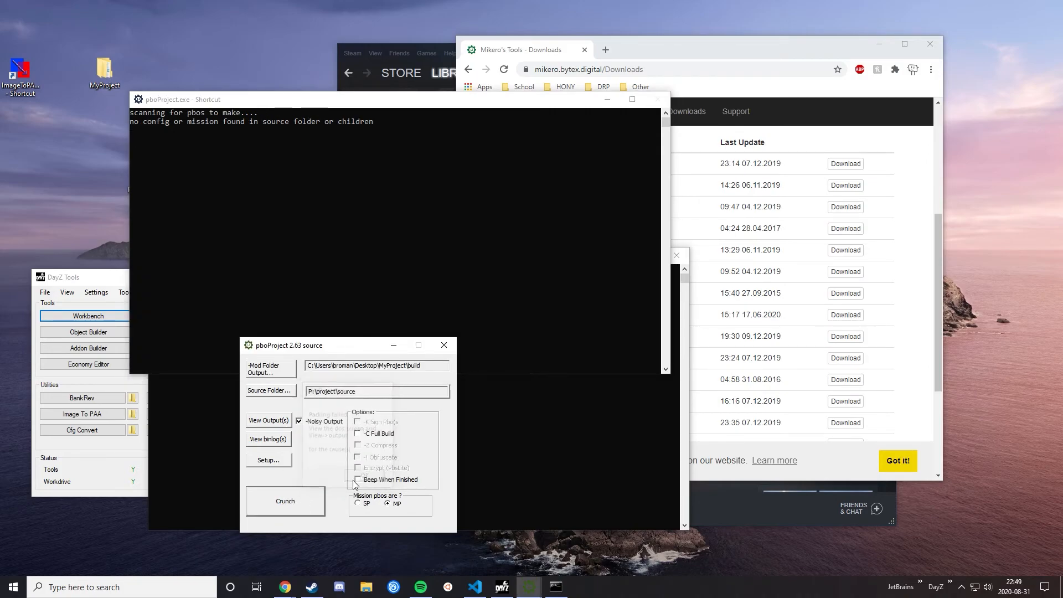
Step: Move the pboProject console and Command Prompt aside, and arrange DayZ Tools and the pboProject settings window side by side
{"action": "left_click", "coordinate": [293, 181]}
{"action": "left_click_drag", "start_coordinate": [272, 100], "coordinate": [228, 42]}
{"action": "left_click", "coordinate": [550, 386]}
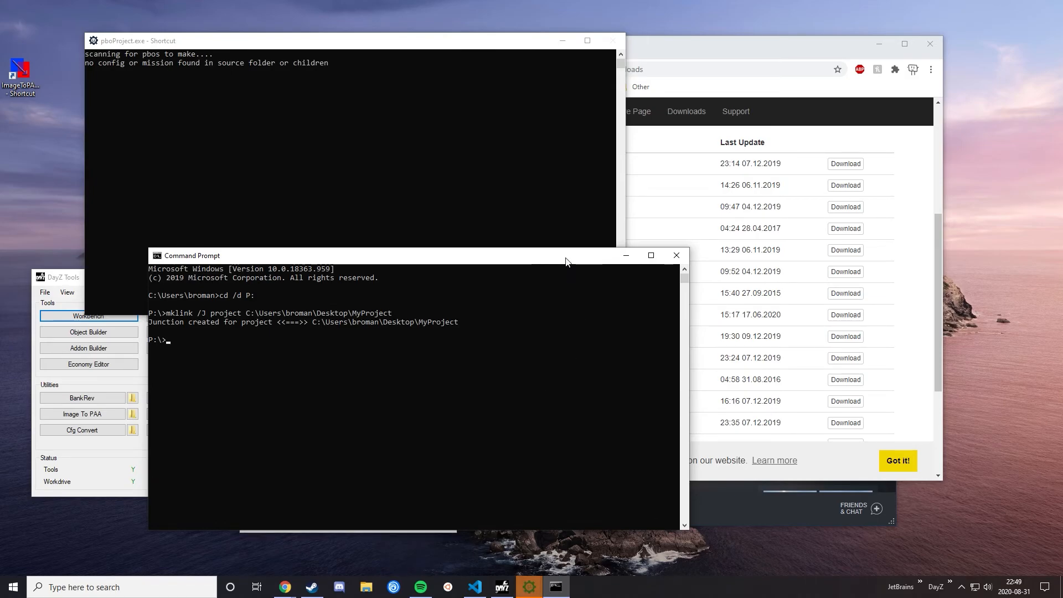
{"action": "left_click_drag", "start_coordinate": [388, 255], "coordinate": [678, 124]}
{"action": "left_click", "coordinate": [563, 449]}
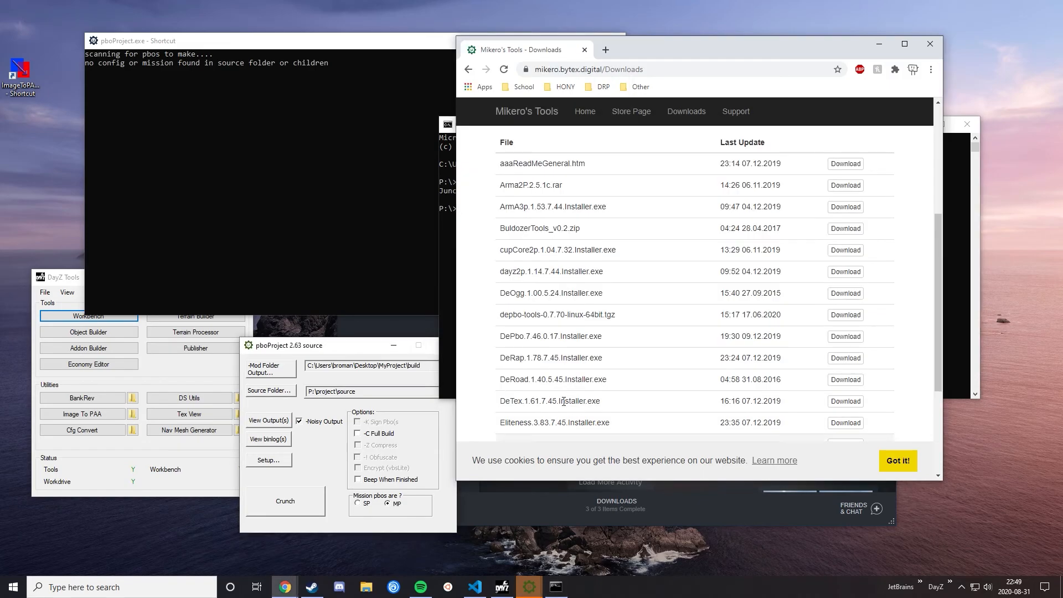
{"action": "left_click", "coordinate": [191, 471]}
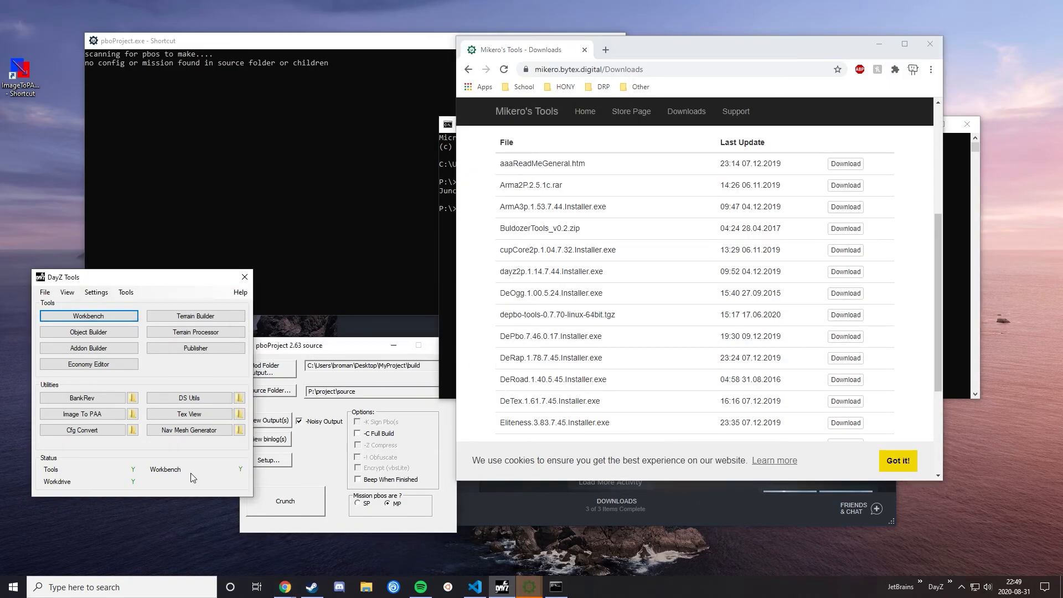
{"action": "left_click_drag", "start_coordinate": [289, 344], "coordinate": [309, 287]}
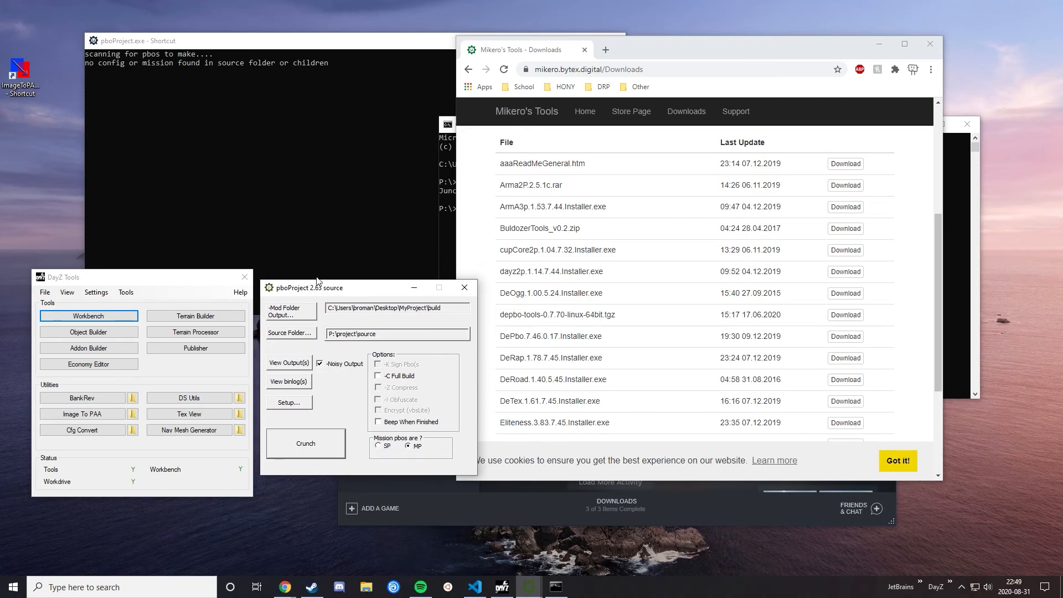